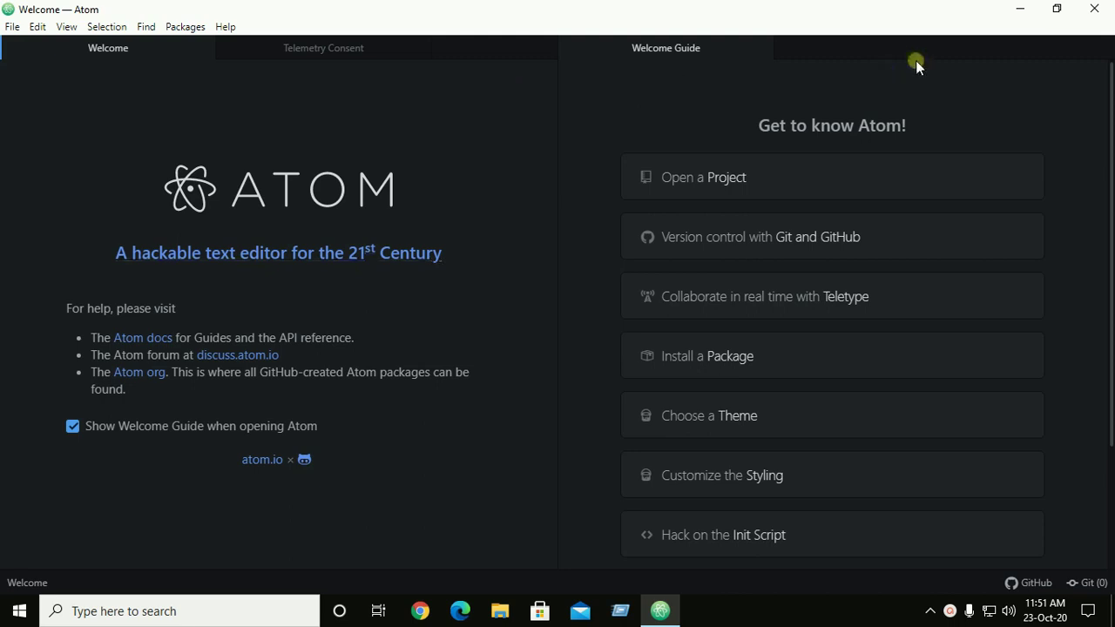
# Close the Atom window and unpin Atom from the taskbar.
pyautogui.click(1055, 9)
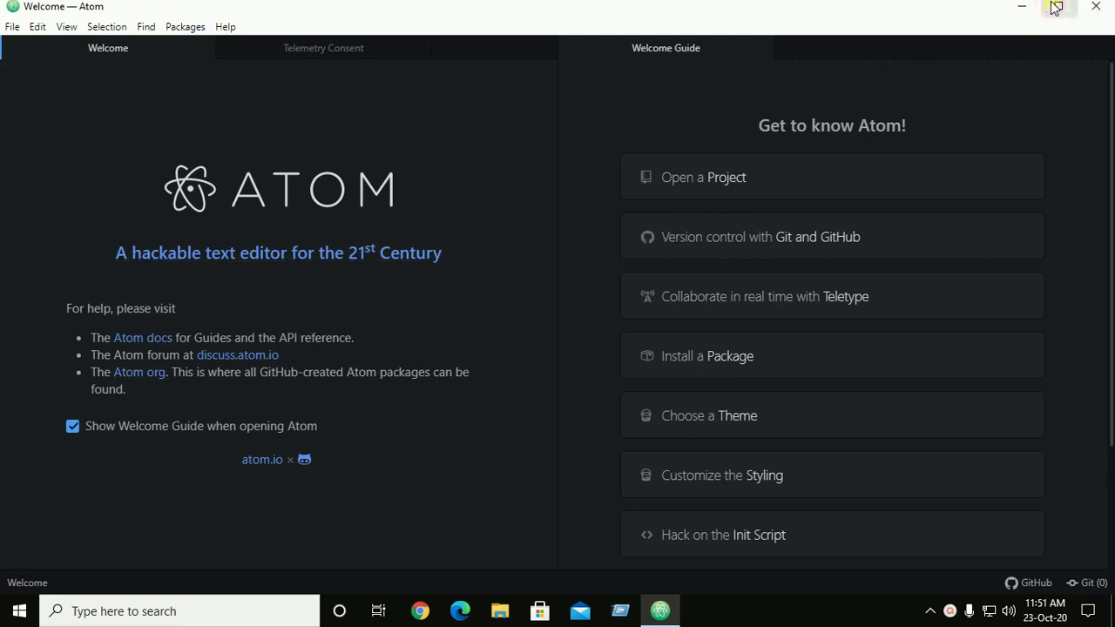
pyautogui.click(1060, 7)
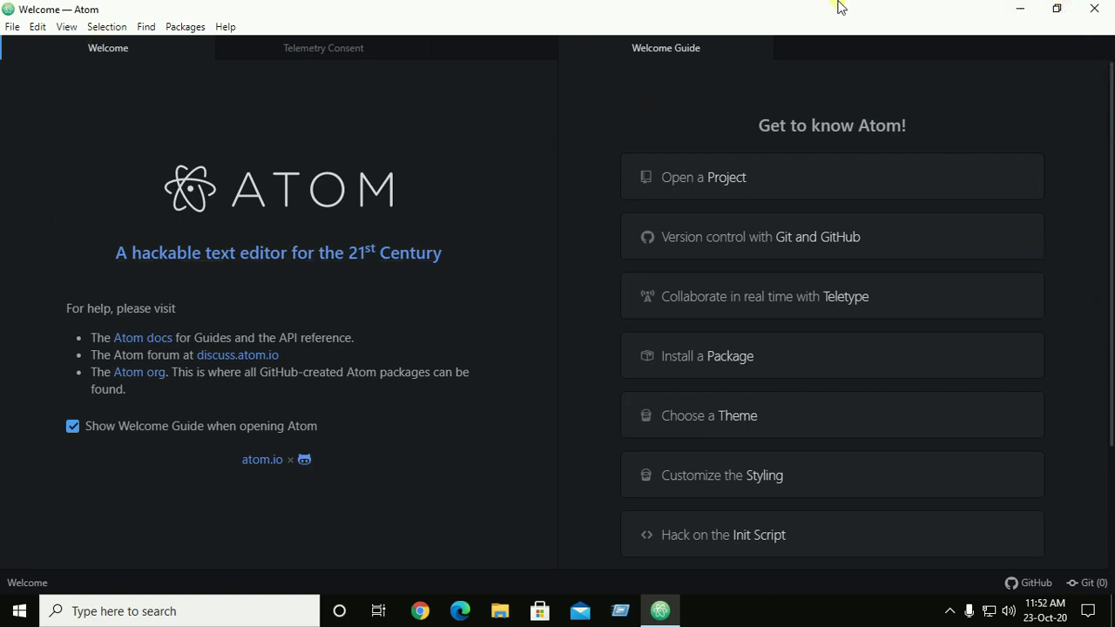
pyautogui.click(1100, 10)
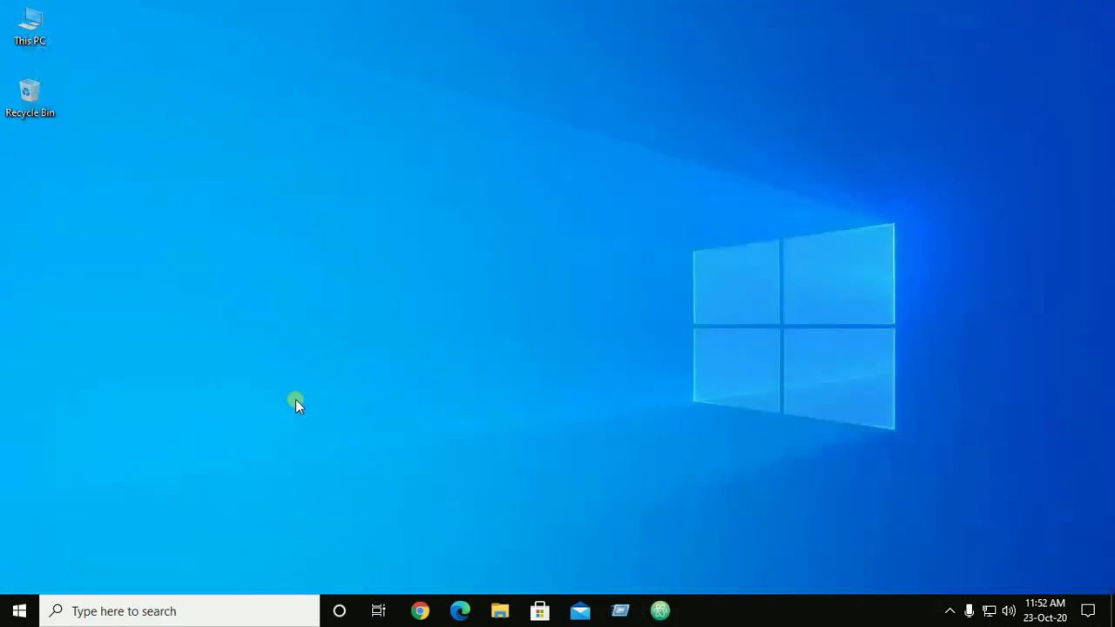
pyautogui.rightClick(665, 611)
pyautogui.click(652, 579)
# Search Start for 'atom', dismiss the results, and open File Explorer.
pyautogui.click(19, 612)
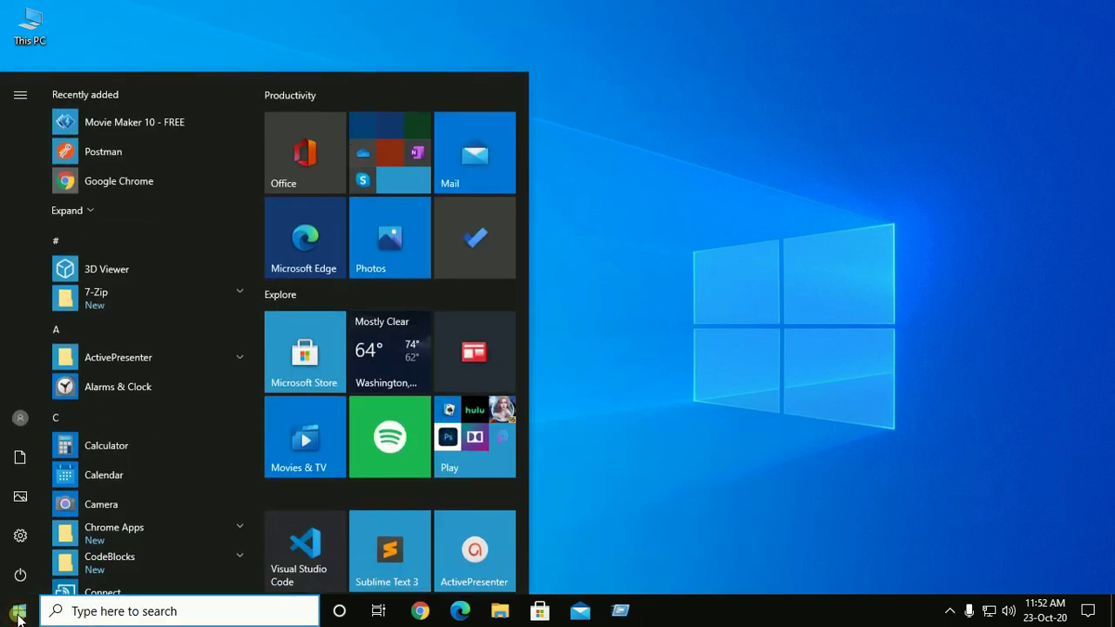
pyautogui.write('atom')
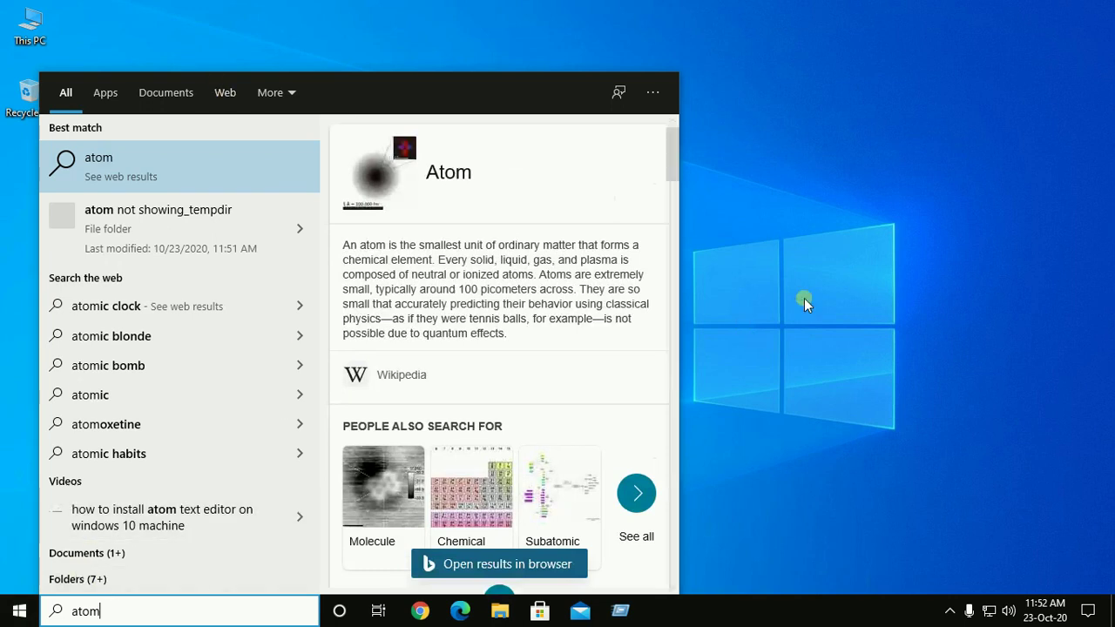
pyautogui.click(824, 269)
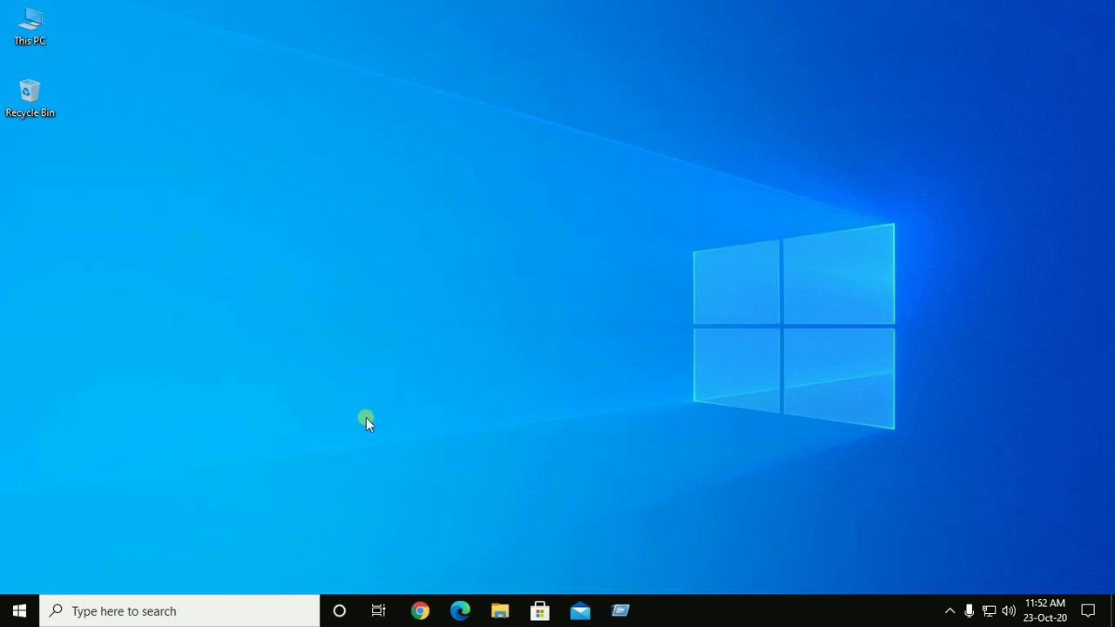
pyautogui.click(499, 610)
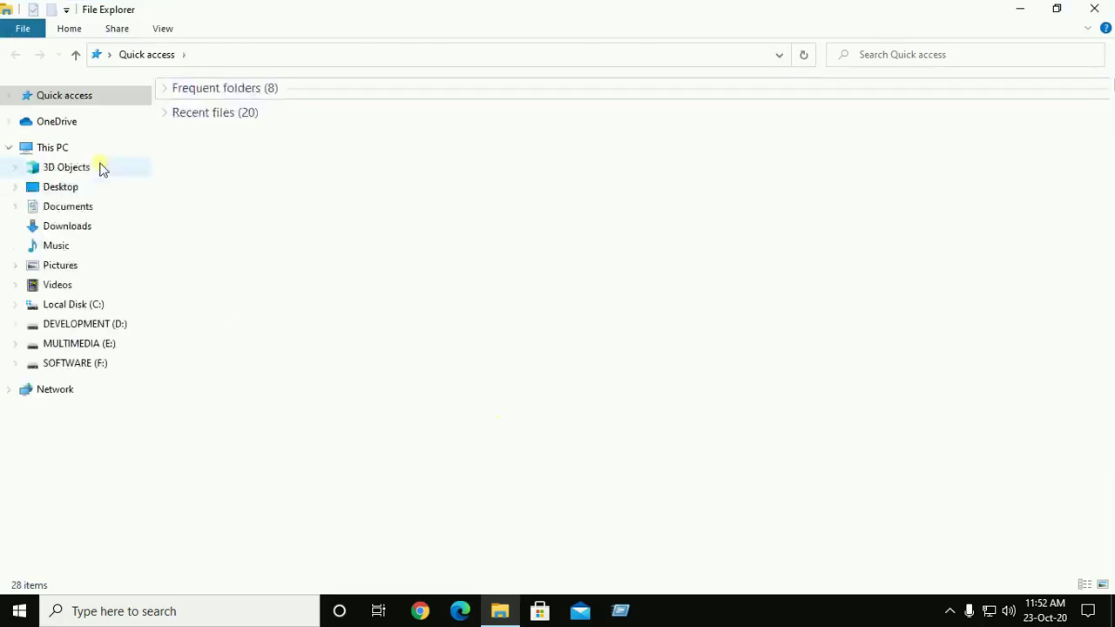
# From This PC, enable 'Show hidden files, folders, and drives' in Folder Options and apply it.
pyautogui.click(86, 148)
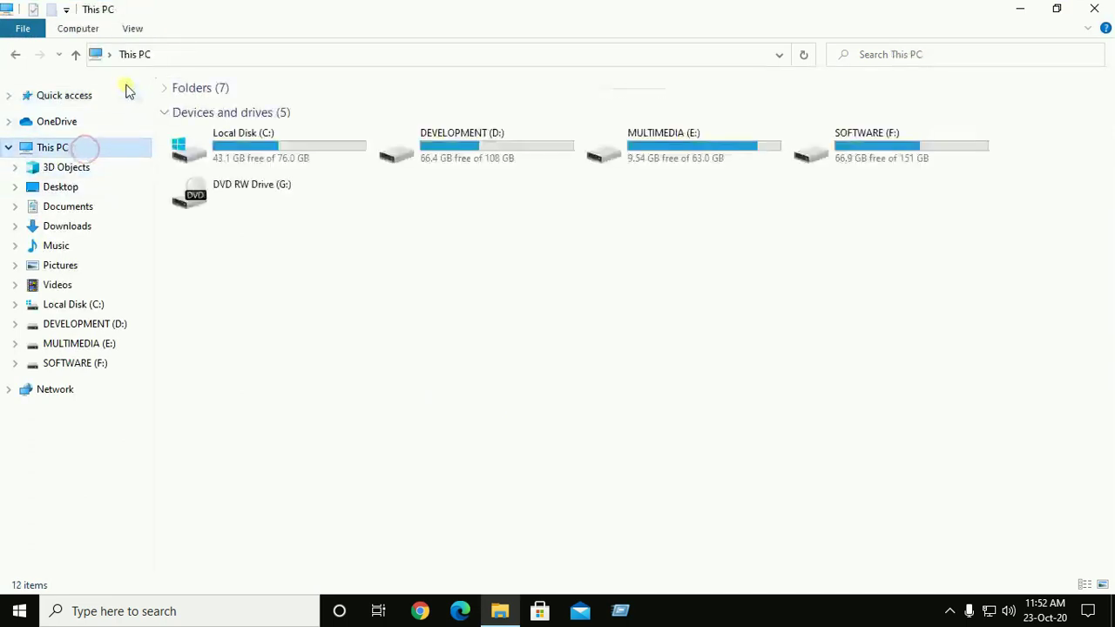
pyautogui.click(133, 28)
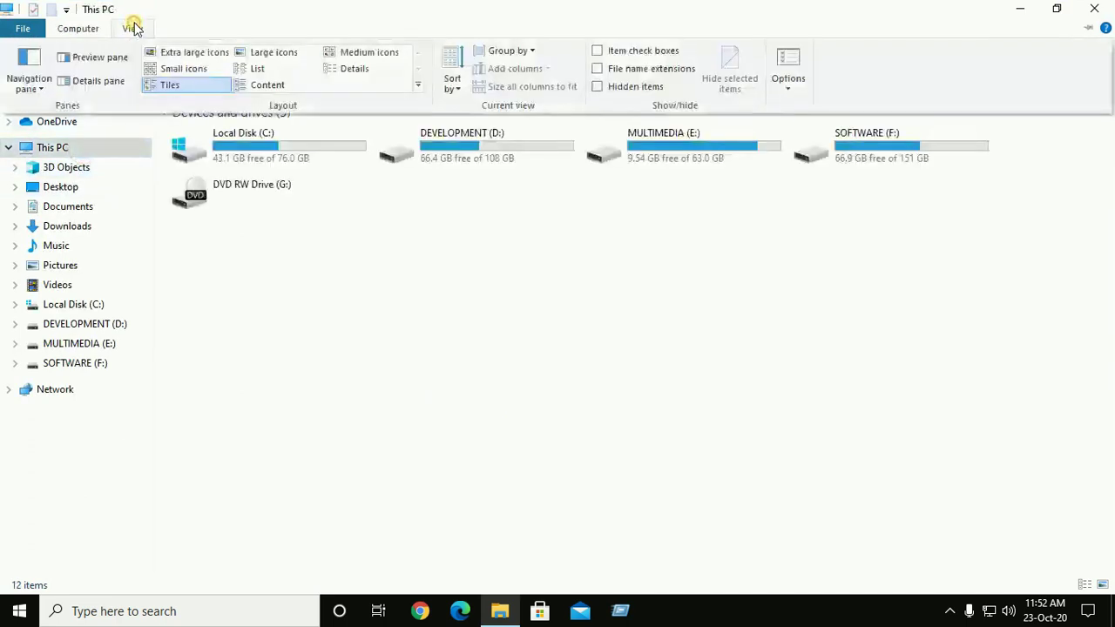
pyautogui.click(789, 87)
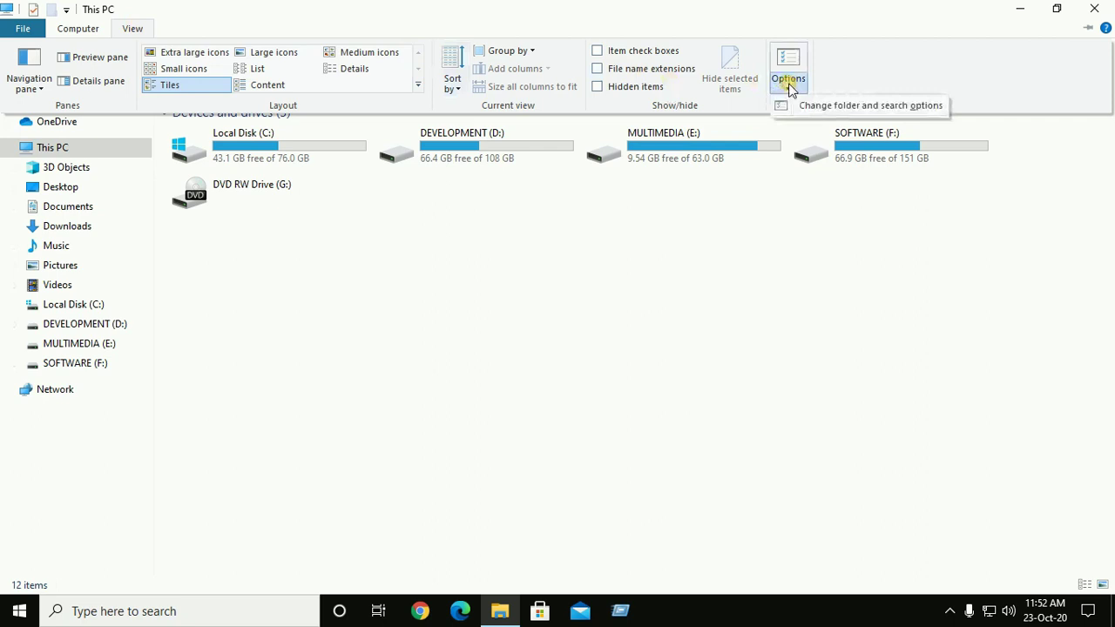
pyautogui.click(858, 105)
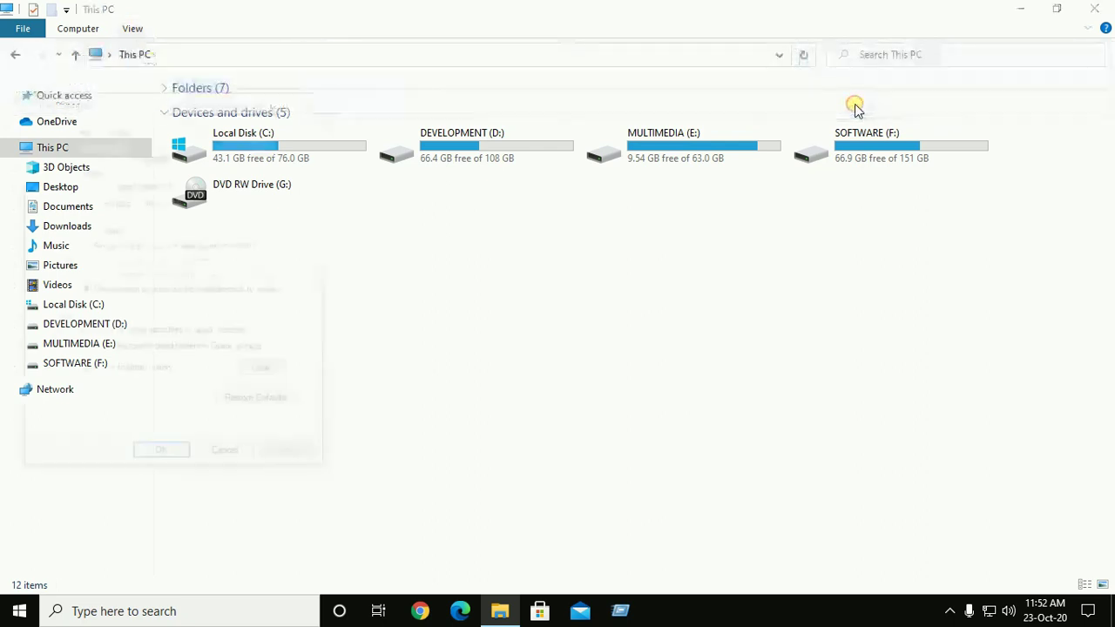
pyautogui.click(83, 127)
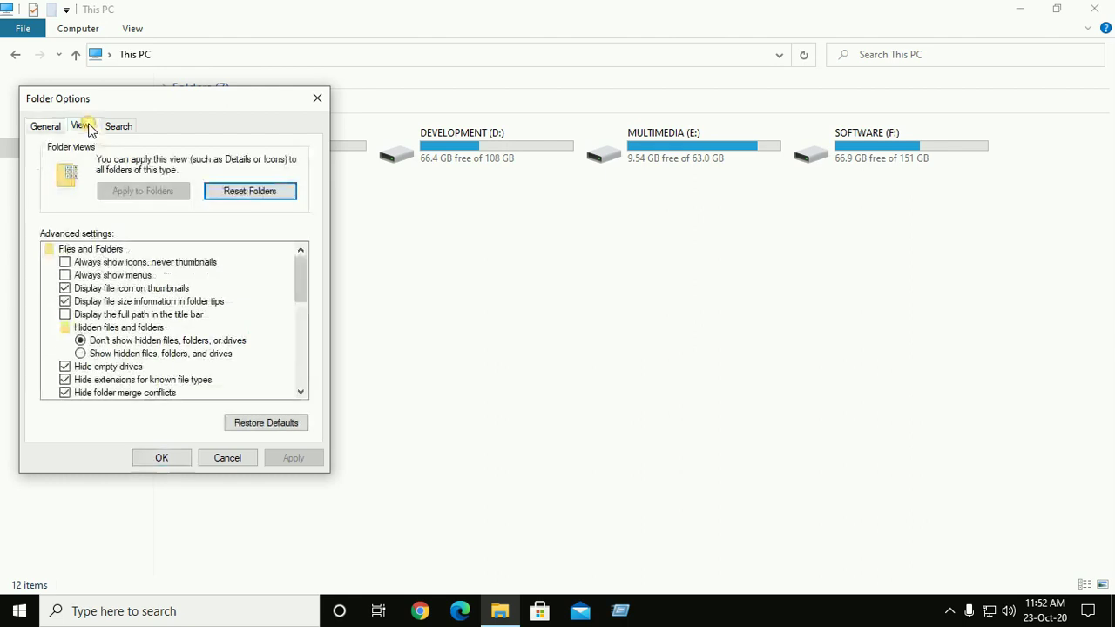
pyautogui.click(96, 355)
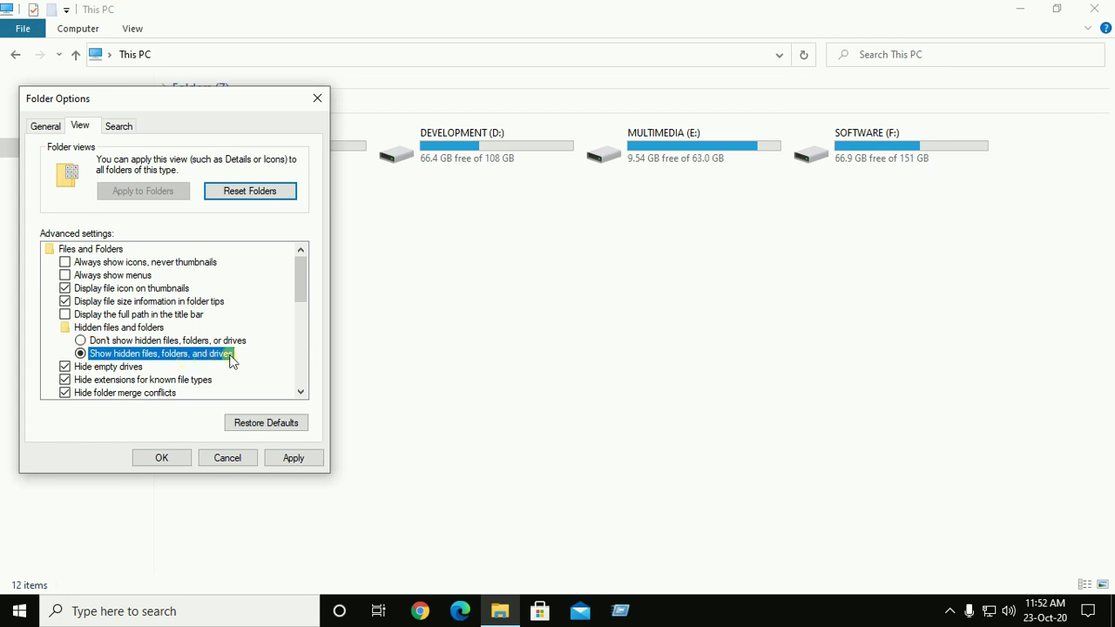
pyautogui.click(299, 460)
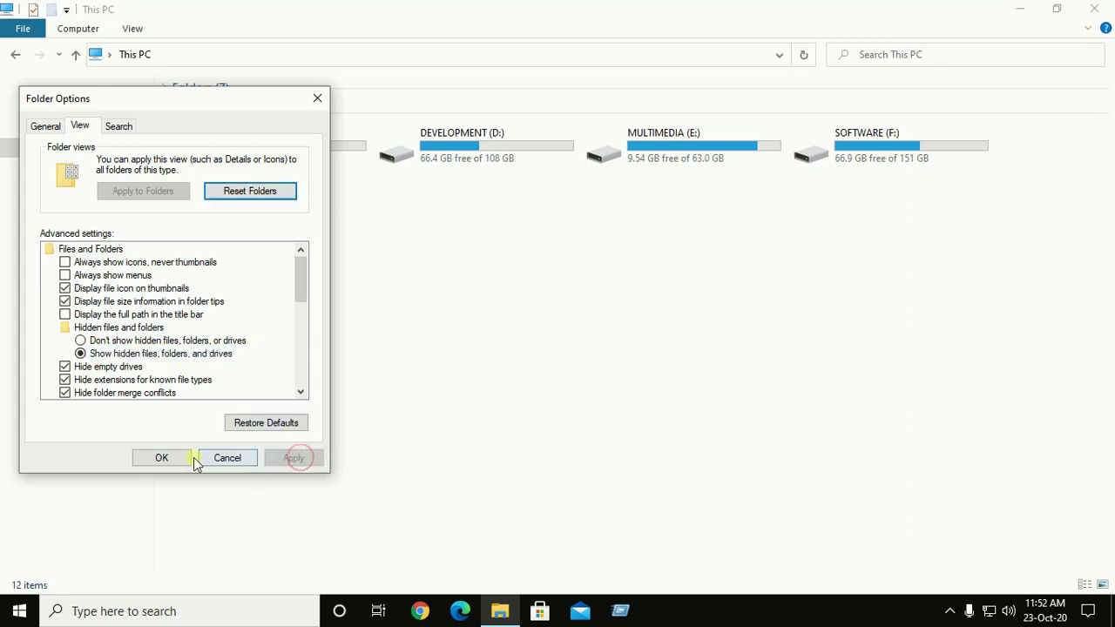
pyautogui.click(159, 458)
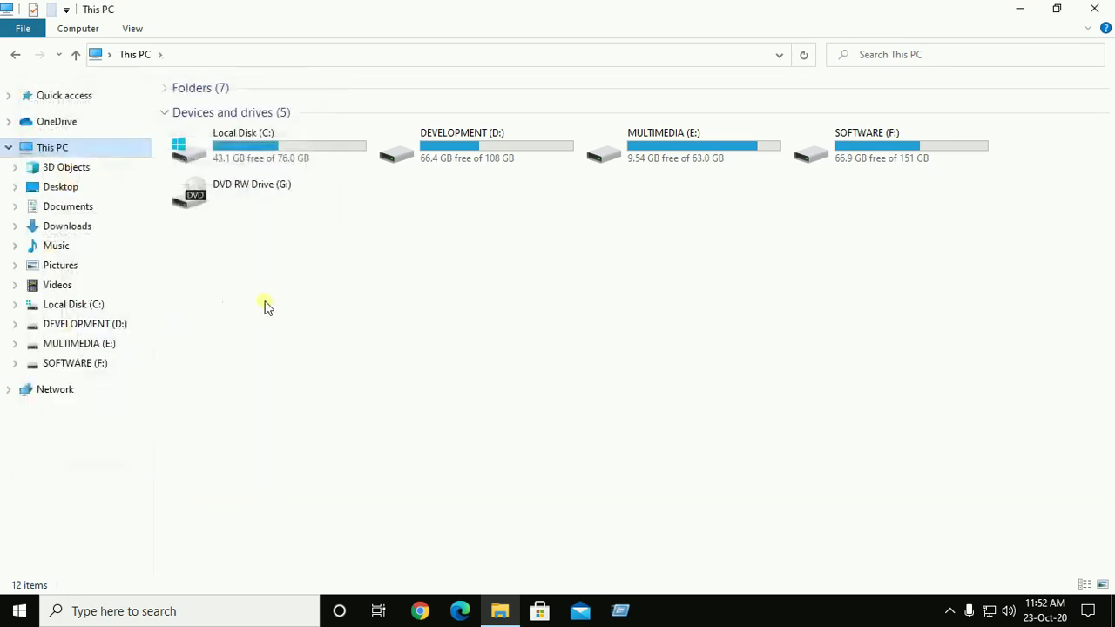
# Browse Local Disk (C:) > Users > user folder > AppData > Local and open the atom folder.
pyautogui.doubleClick(267, 152)
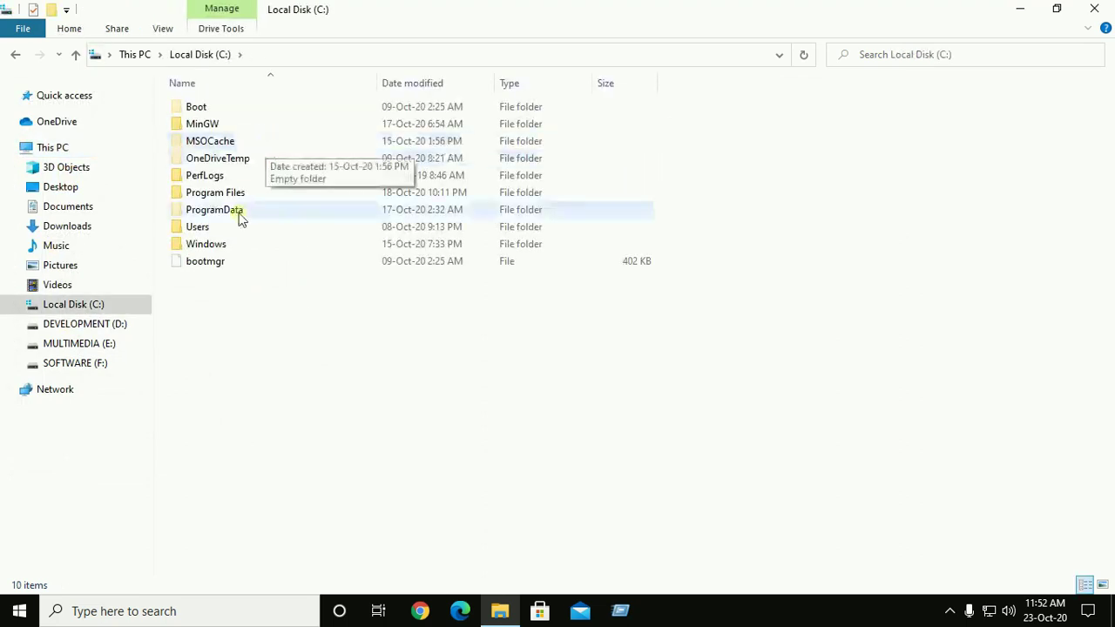
pyautogui.doubleClick(207, 230)
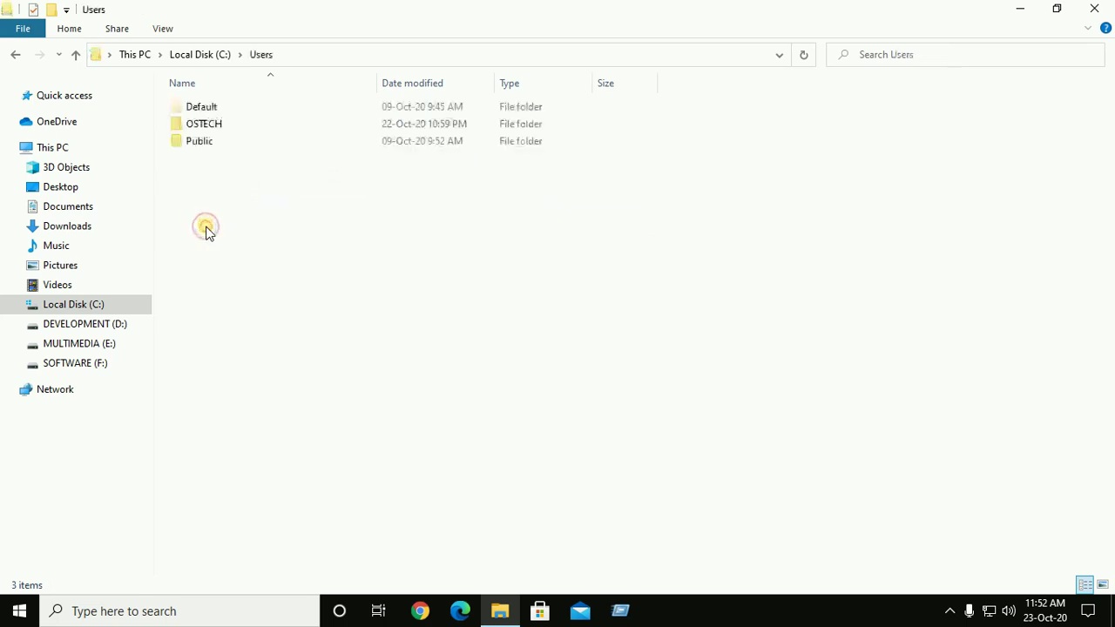
pyautogui.doubleClick(220, 129)
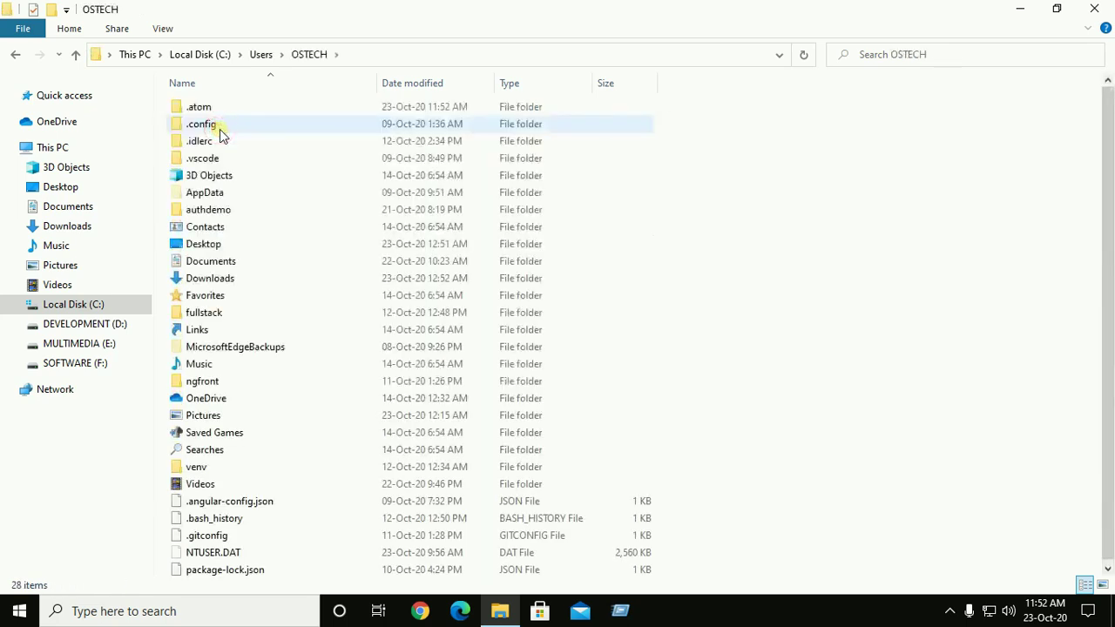
pyautogui.click(196, 199)
pyautogui.doubleClick(196, 198)
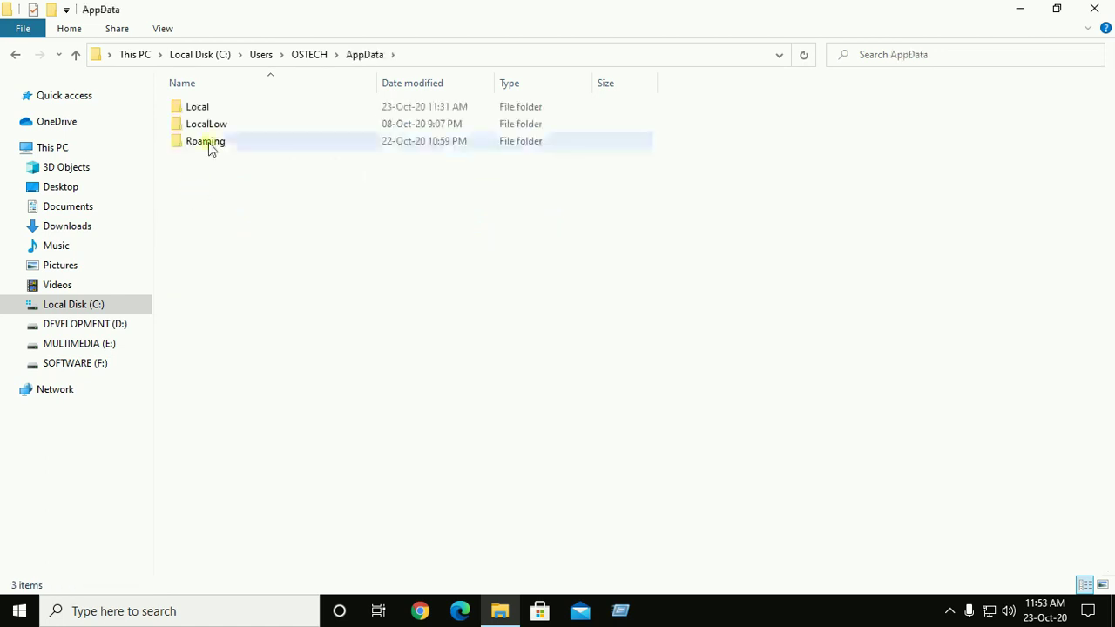
pyautogui.click(219, 110)
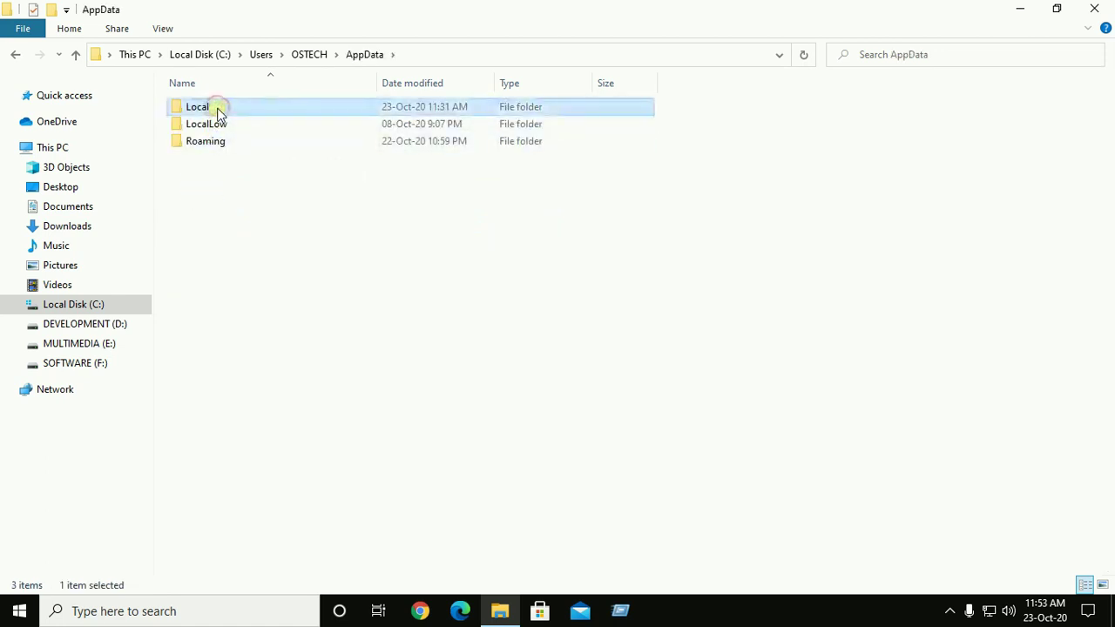
pyautogui.doubleClick(259, 105)
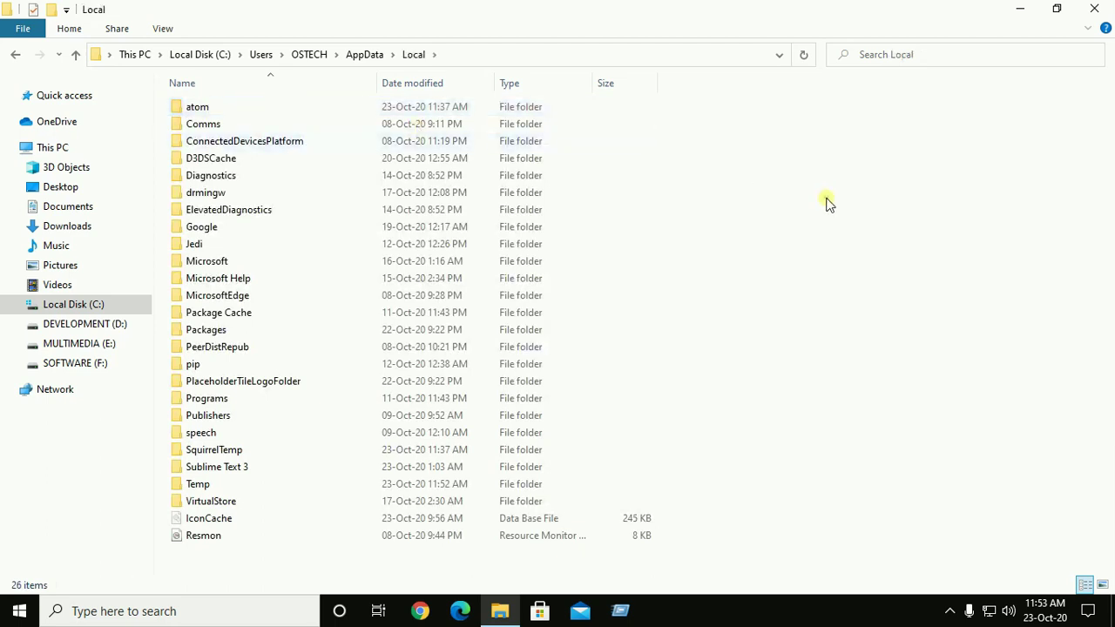
pyautogui.click(236, 111)
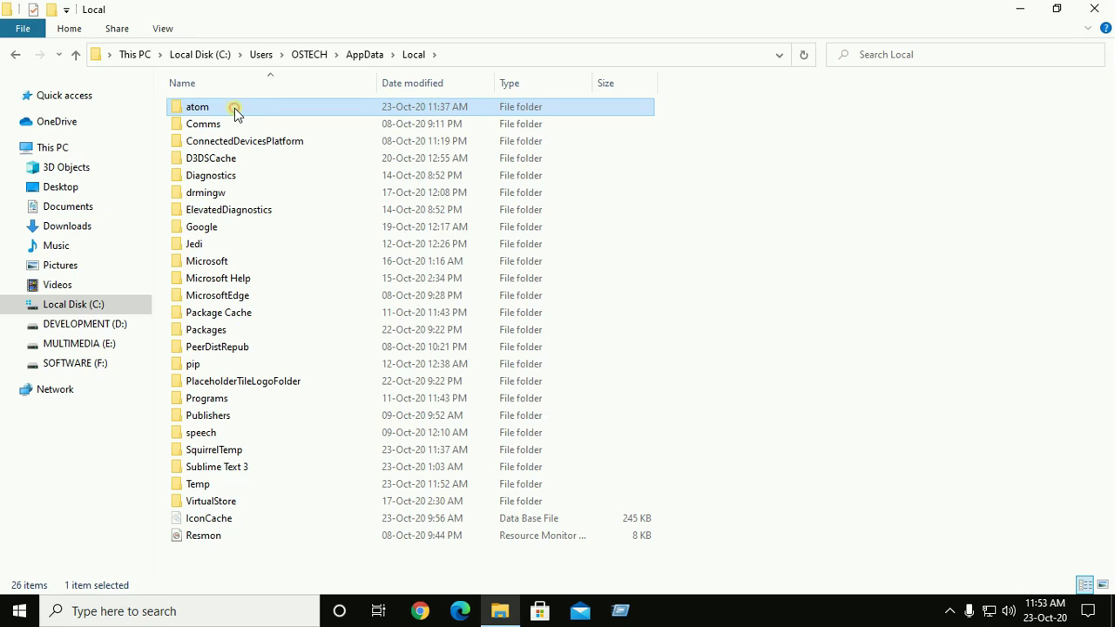
pyautogui.doubleClick(234, 108)
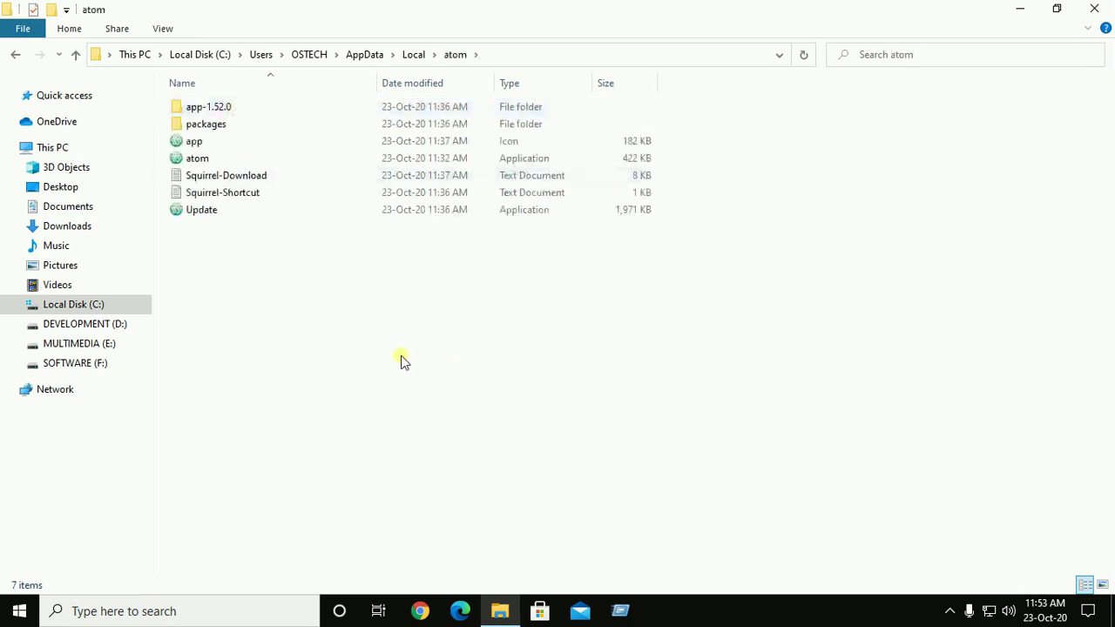
# Pin the atom application in the install folder to Start.
pyautogui.click(207, 160)
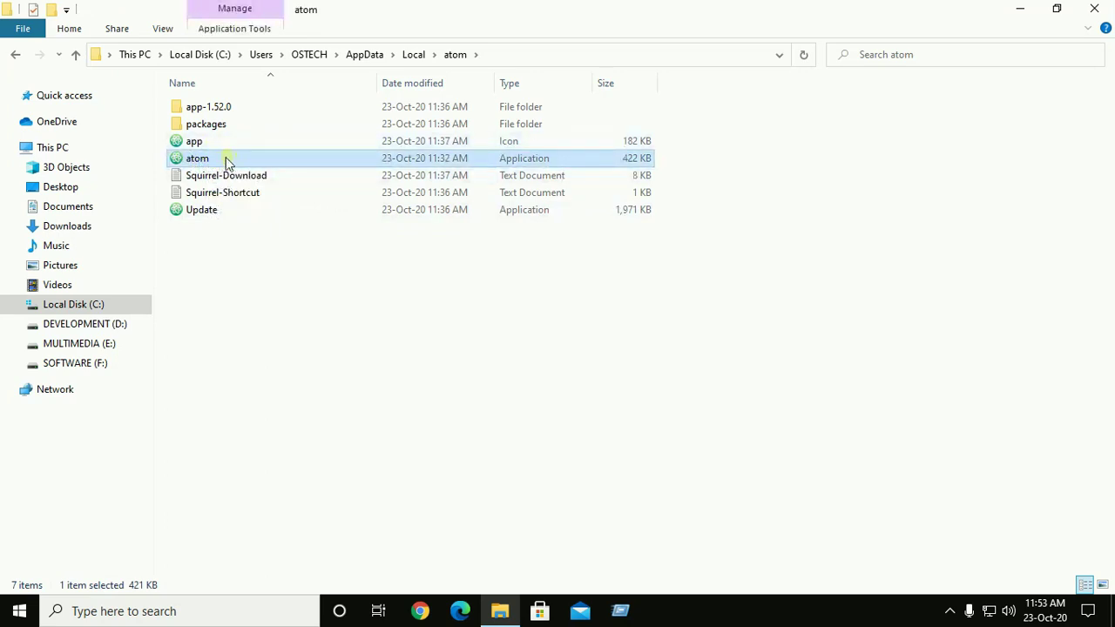
pyautogui.moveTo(232, 160)
pyautogui.rightClick(242, 160)
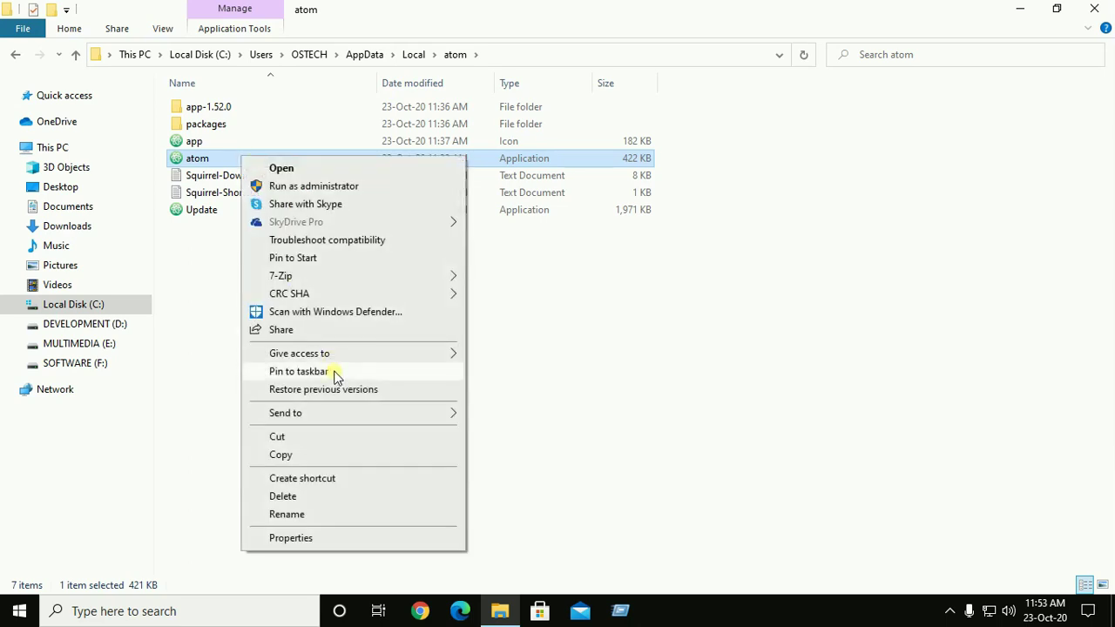
pyautogui.click(302, 257)
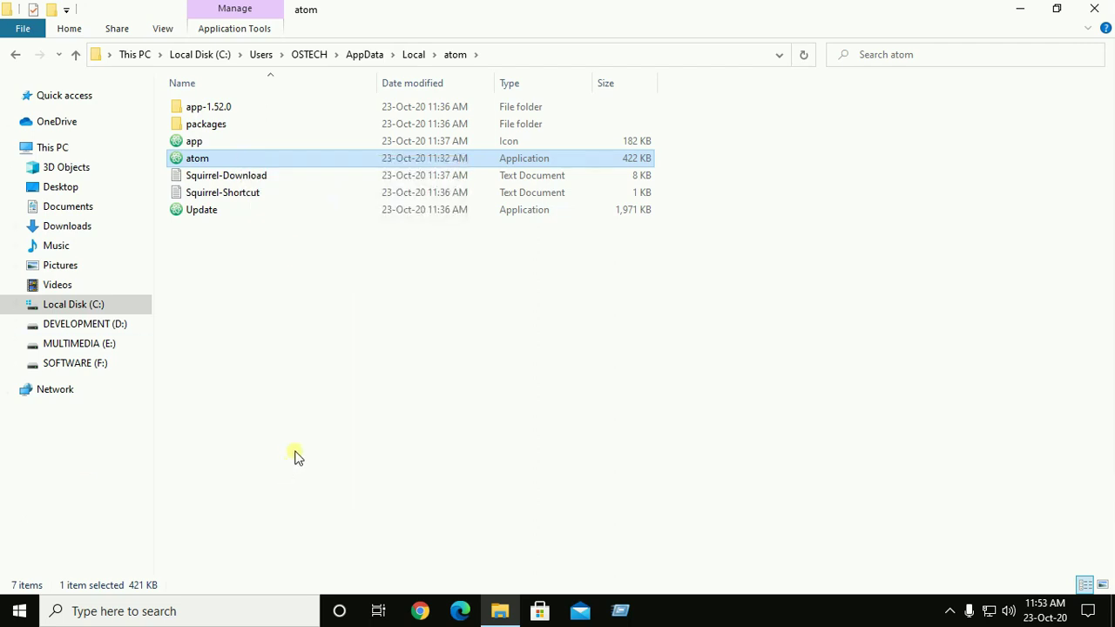
pyautogui.click(21, 614)
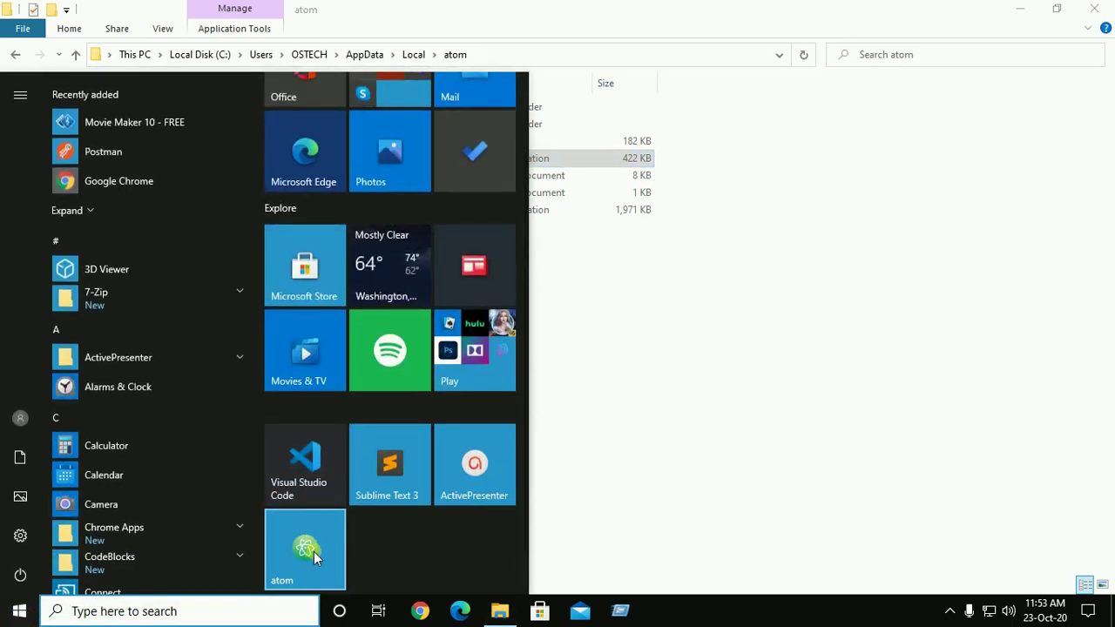
pyautogui.click(603, 435)
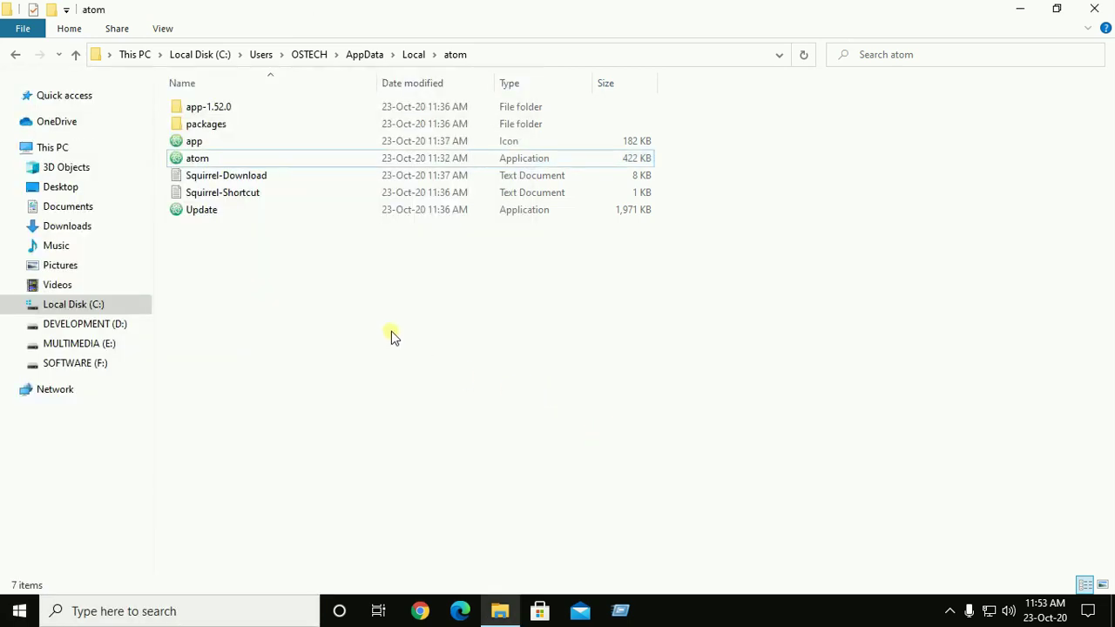
pyautogui.click(148, 612)
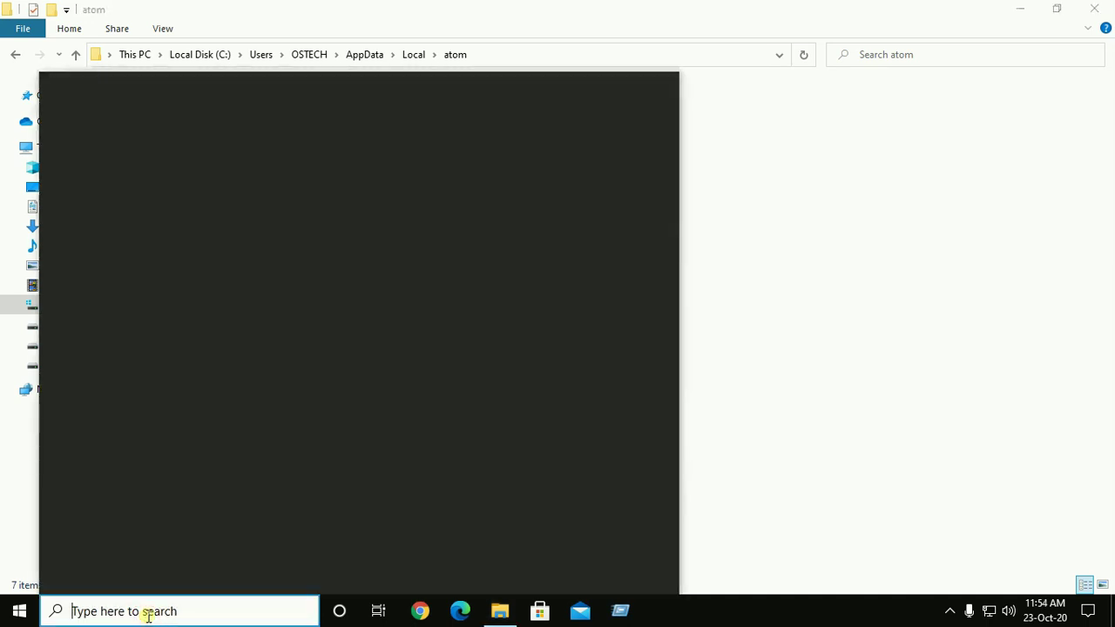
# Open Command Prompt via 'cmd', run atom to see it unrecognized, and move the window aside.
pyautogui.write('cmd')
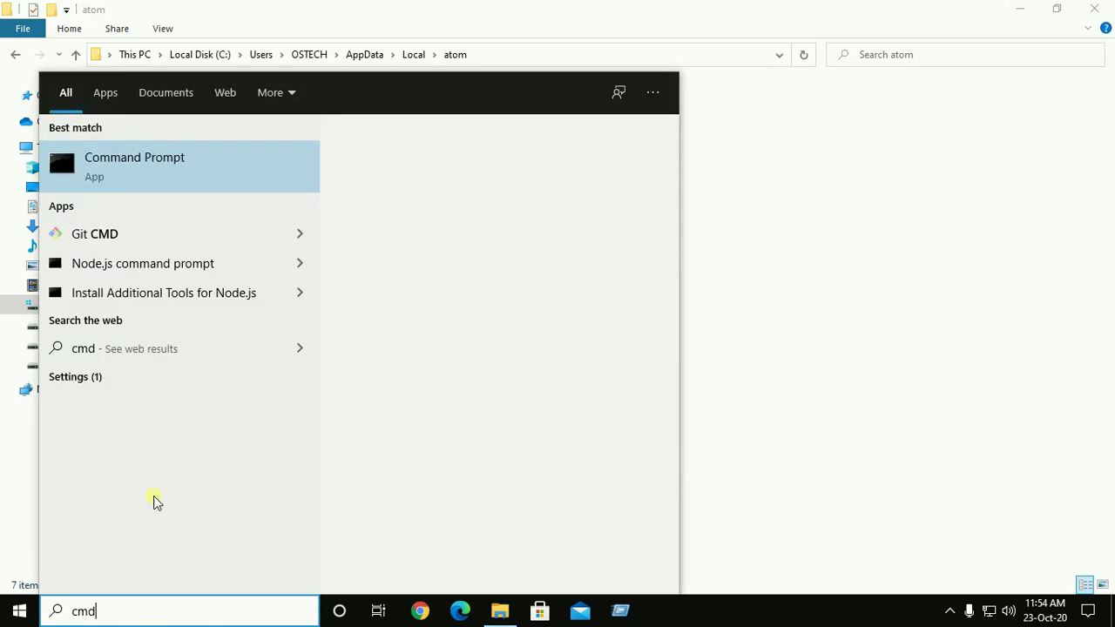
pyautogui.click(154, 165)
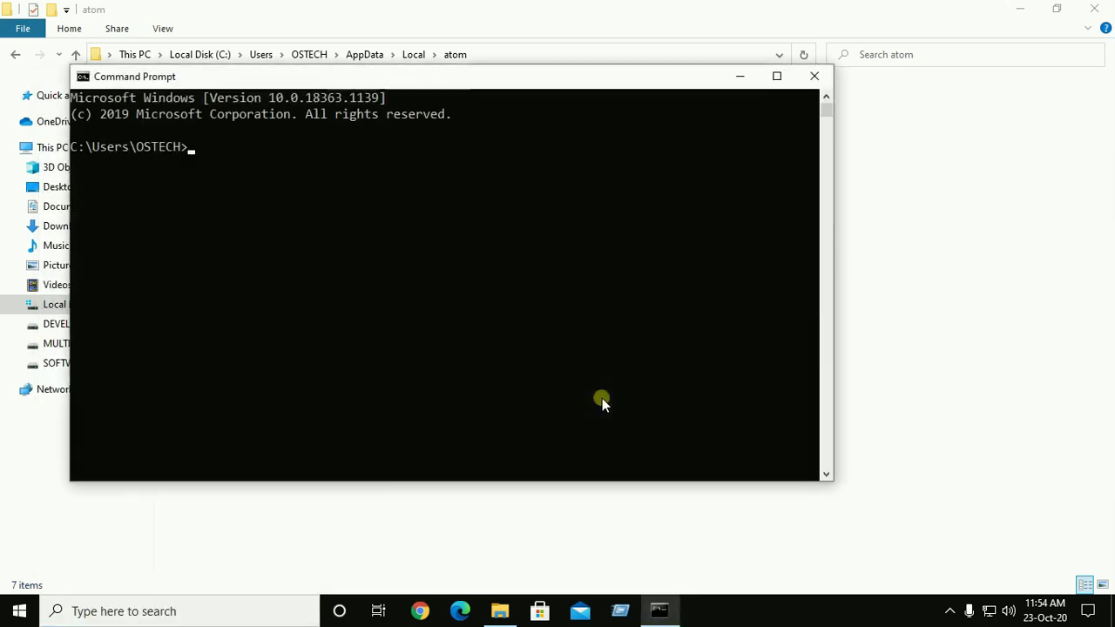
pyautogui.write('atom')
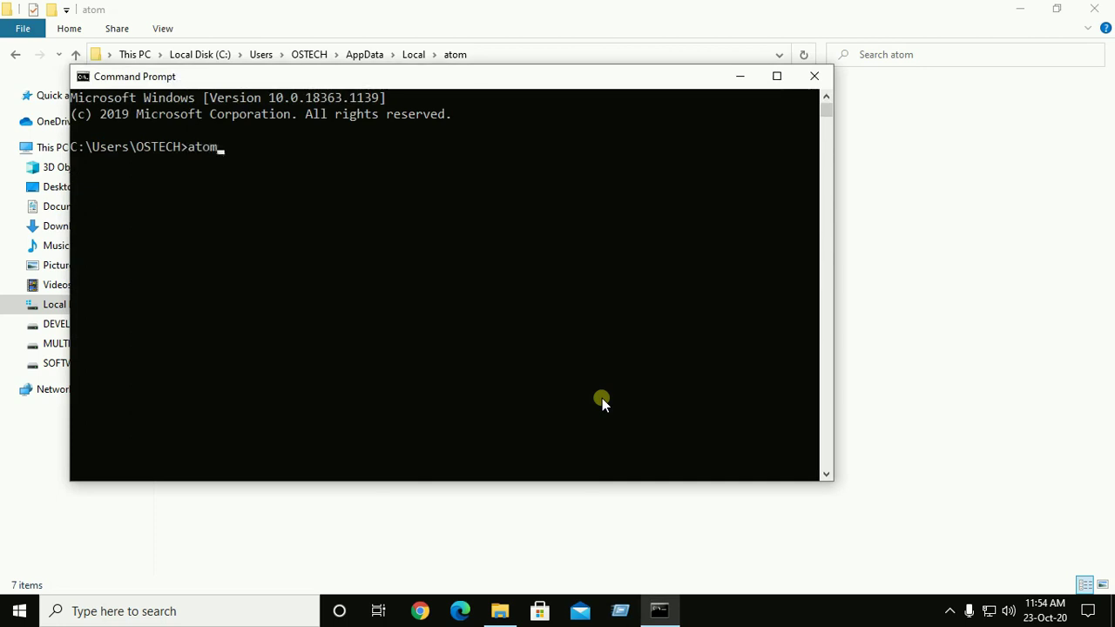
pyautogui.press('Return')
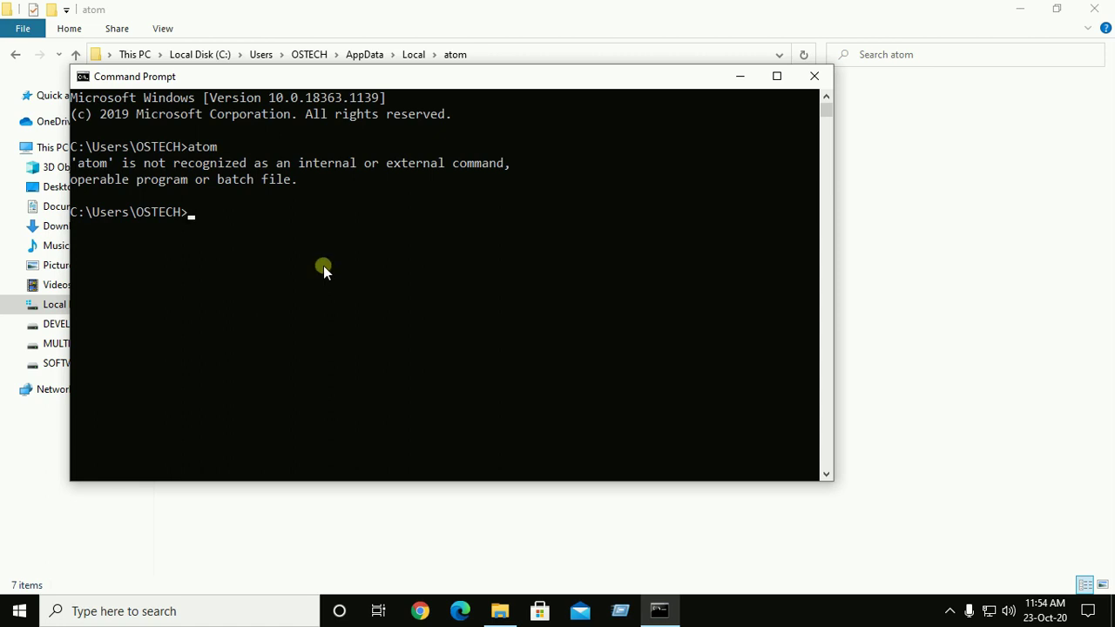
pyautogui.moveTo(590, 75); pyautogui.dragTo(774, 144)
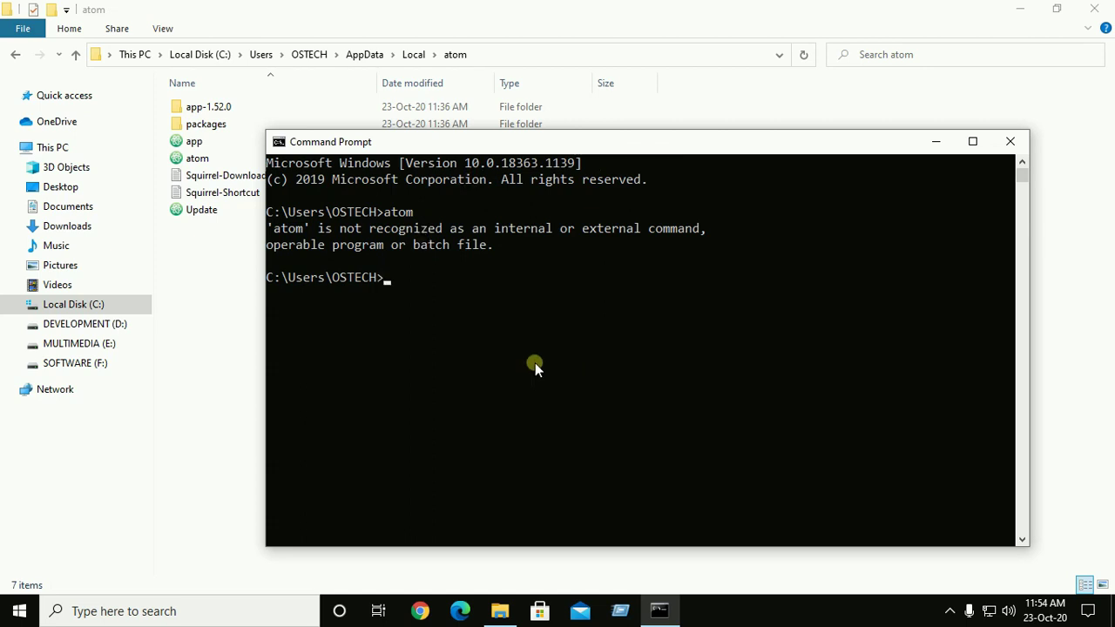
# Bring the atom folder window forward and take its full path from the address bar.
pyautogui.click(649, 59)
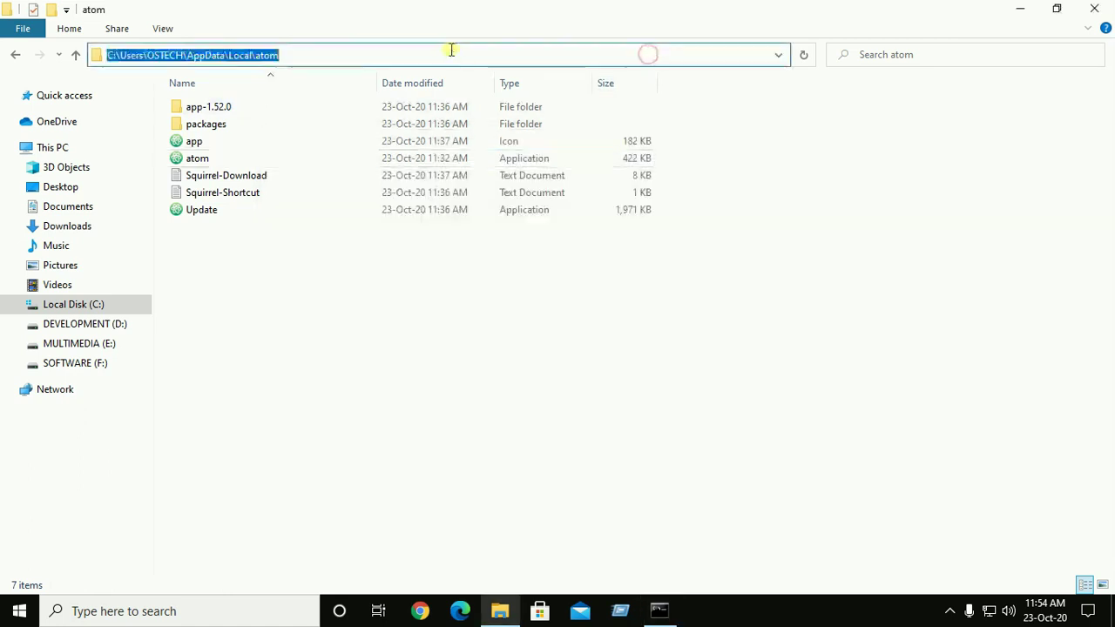
pyautogui.moveTo(333, 54); pyautogui.dragTo(102, 55)
pyautogui.hotkey('ctrl', 'c')
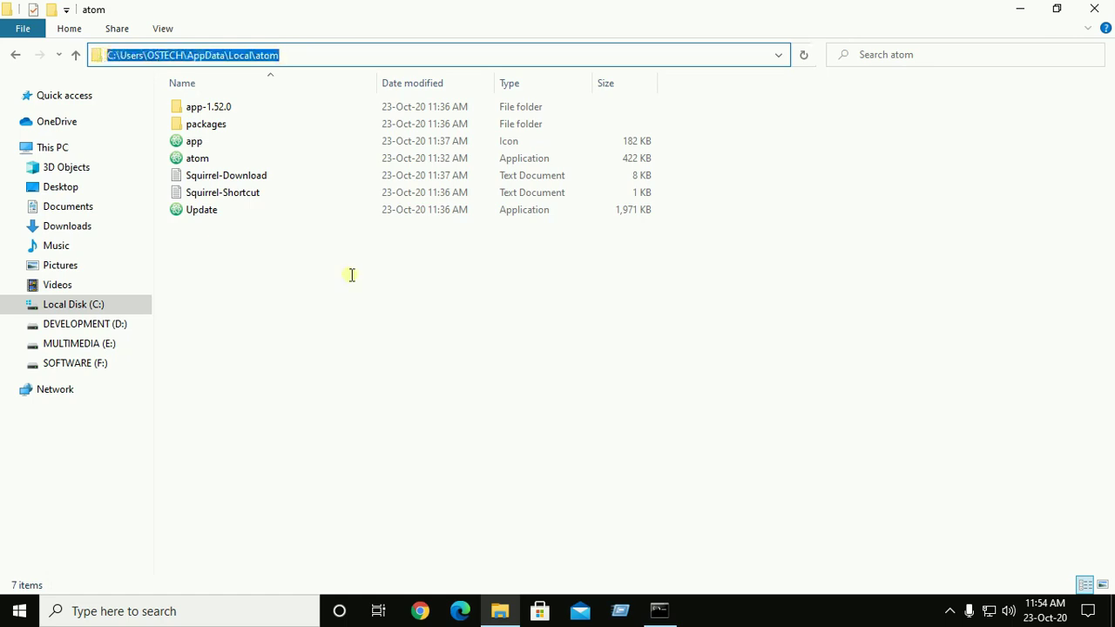
pyautogui.click(511, 473)
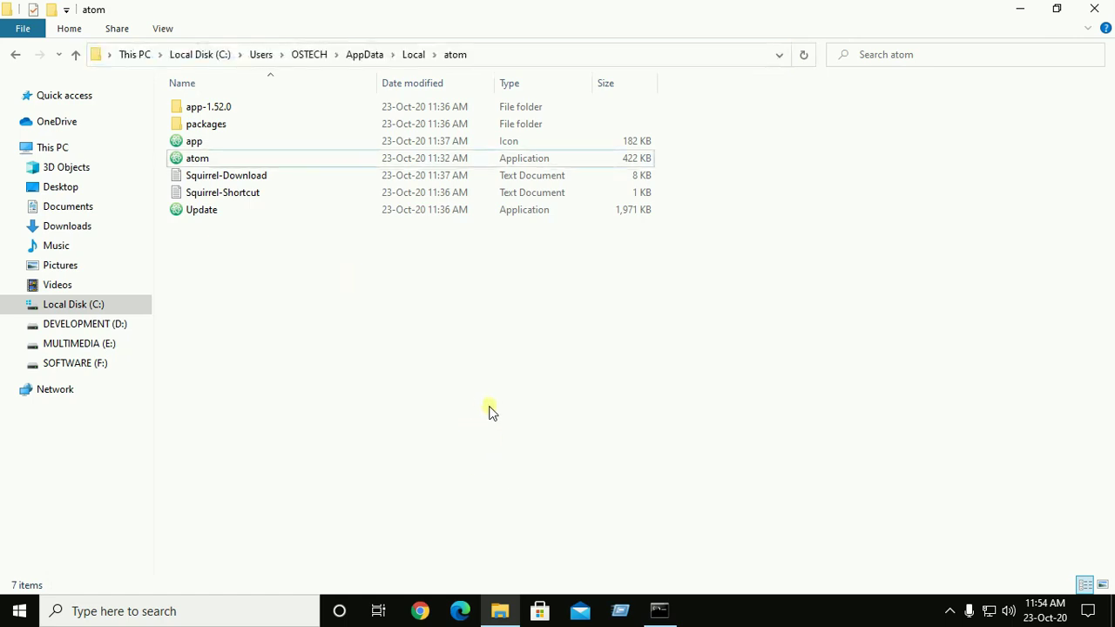
pyautogui.click(203, 614)
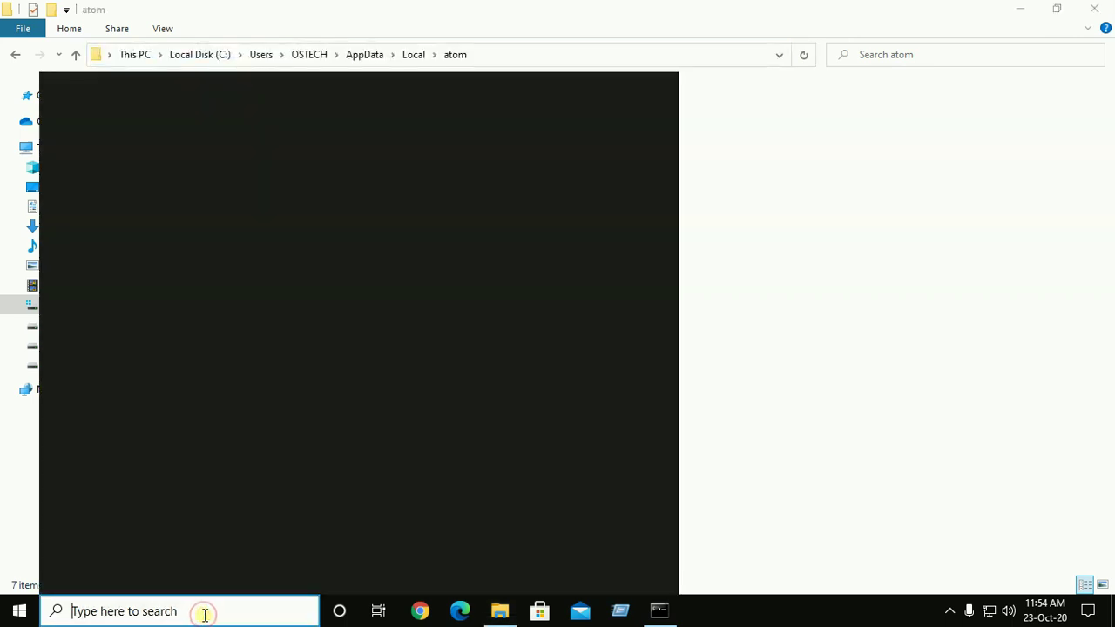
# Search 'system' to reach the advanced system settings and open Environment Variables.
pyautogui.write('set')
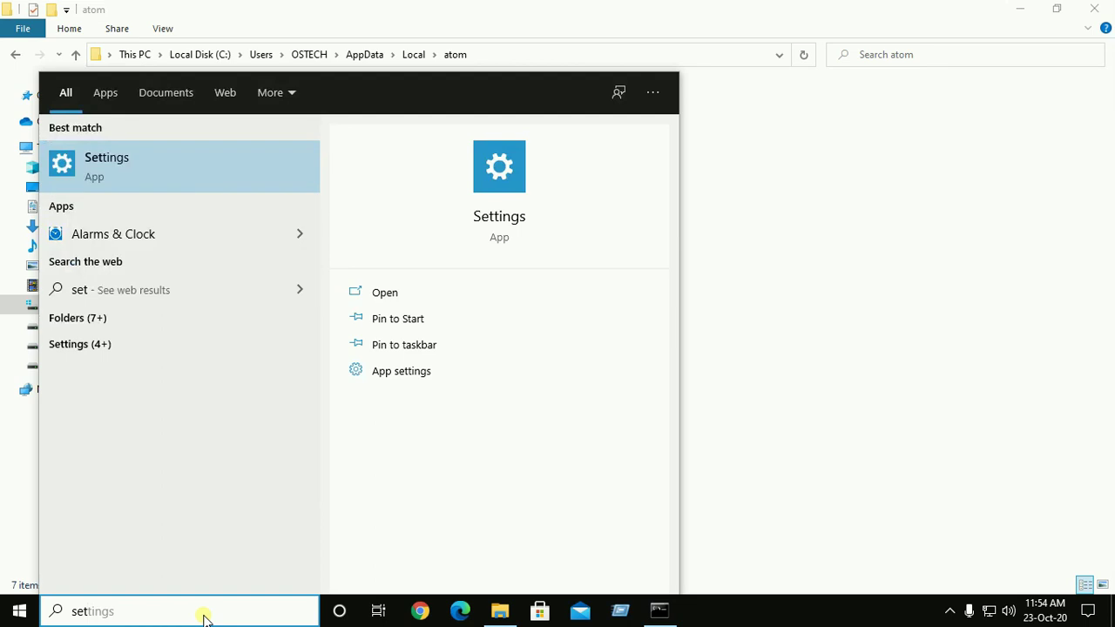
pyautogui.press('BackSpace')
pyautogui.press('BackSpace')
pyautogui.press('BackSpace')
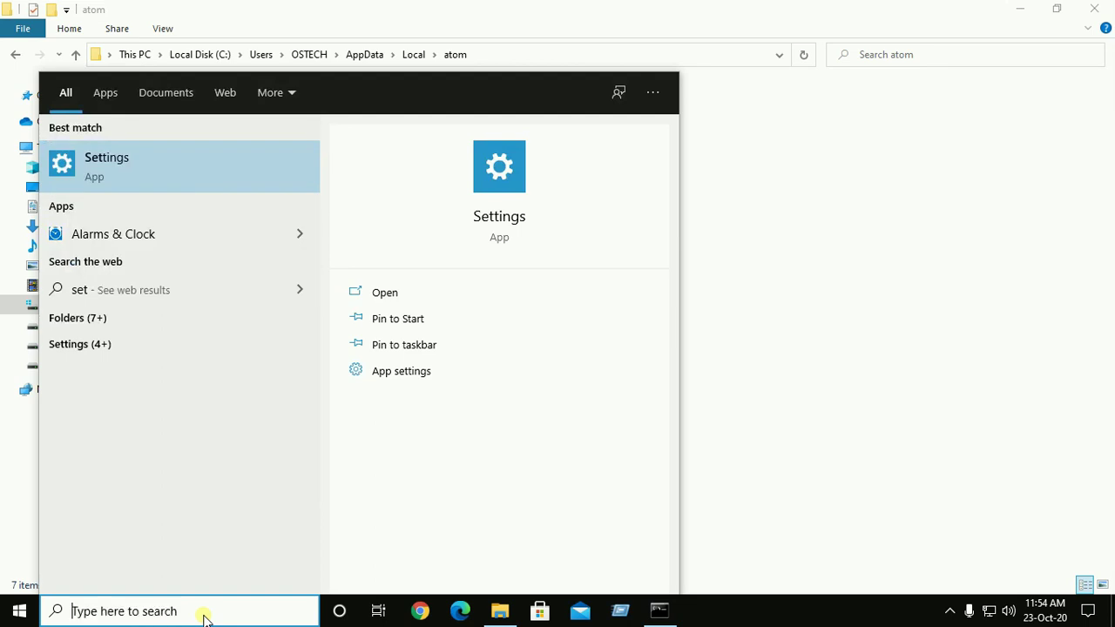
pyautogui.write('sys')
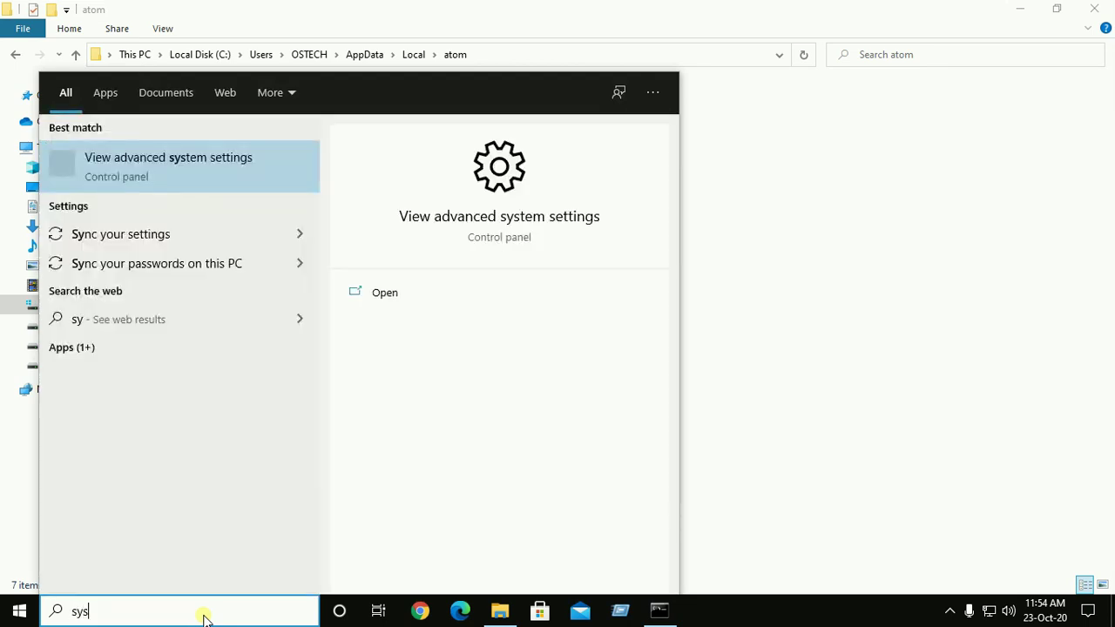
pyautogui.write('tem')
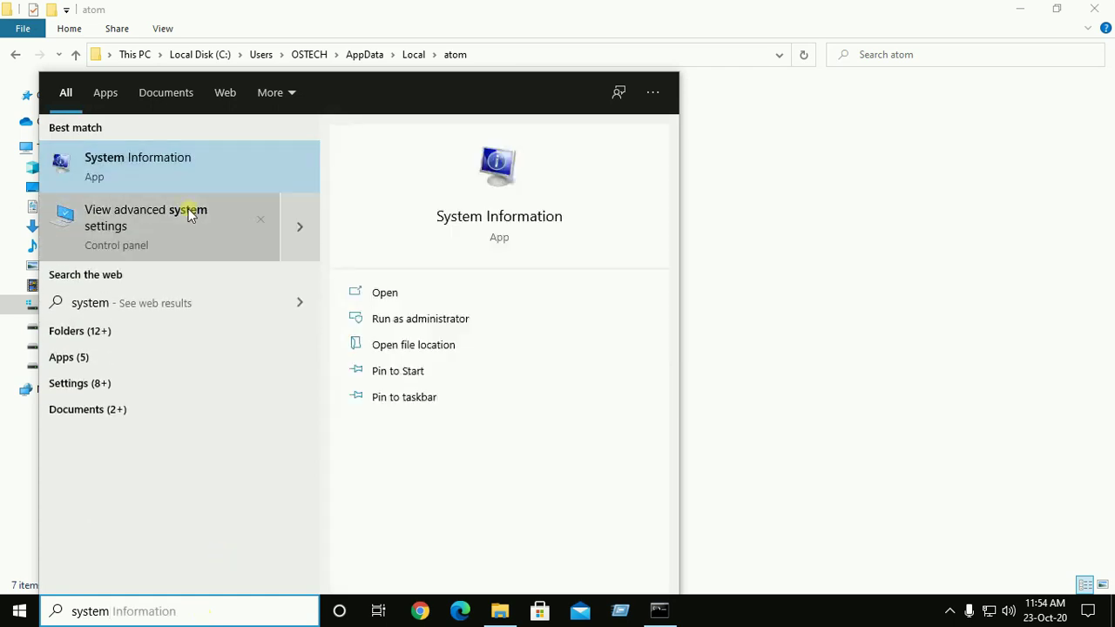
pyautogui.click(146, 218)
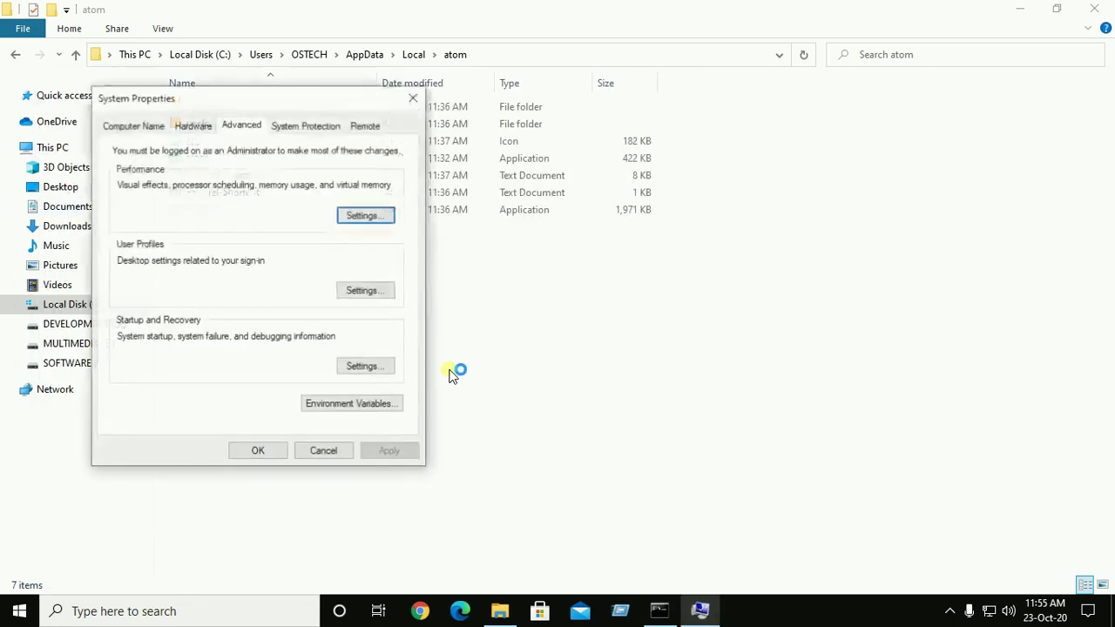
pyautogui.click(346, 404)
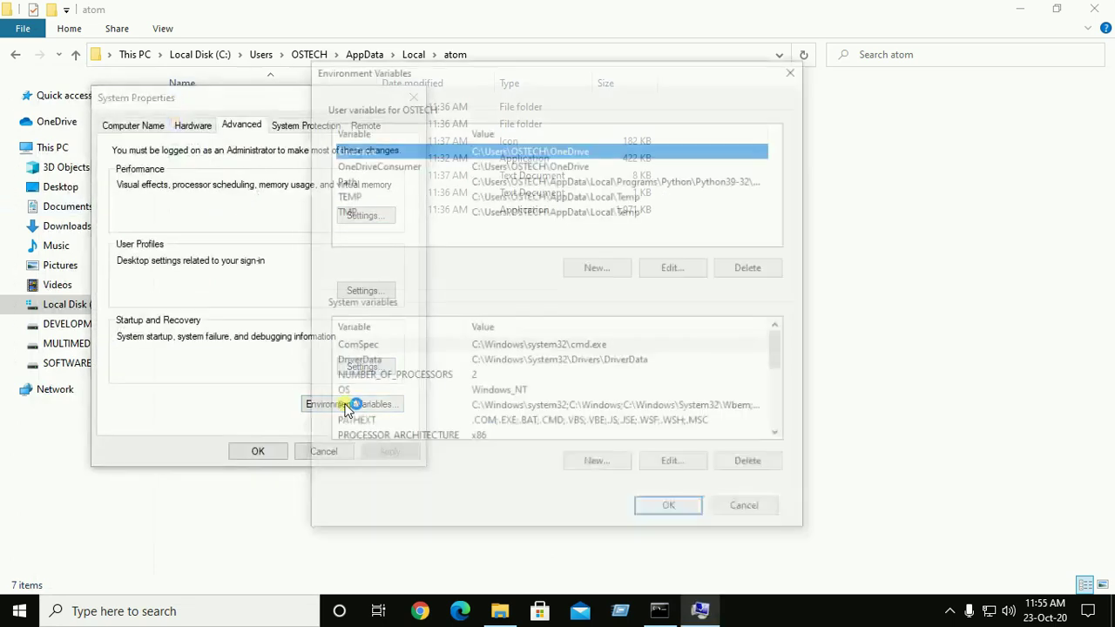
# Paste the atom folder path as a new system Path entry and confirm every dialog.
pyautogui.doubleClick(510, 408)
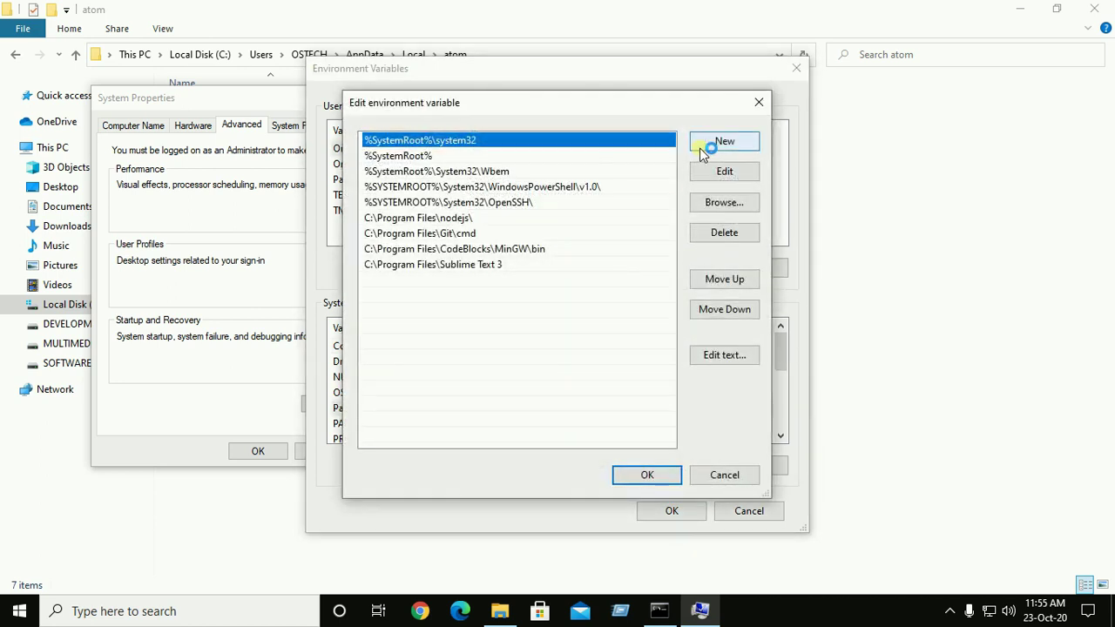
pyautogui.click(705, 143)
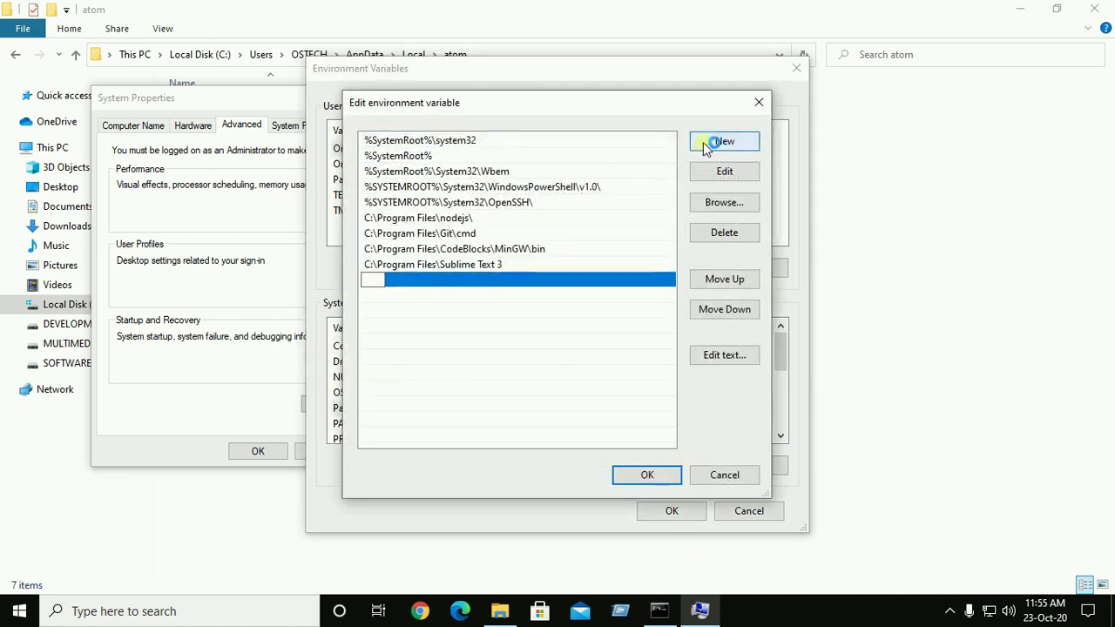
pyautogui.hotkey('ctrl', 'v')
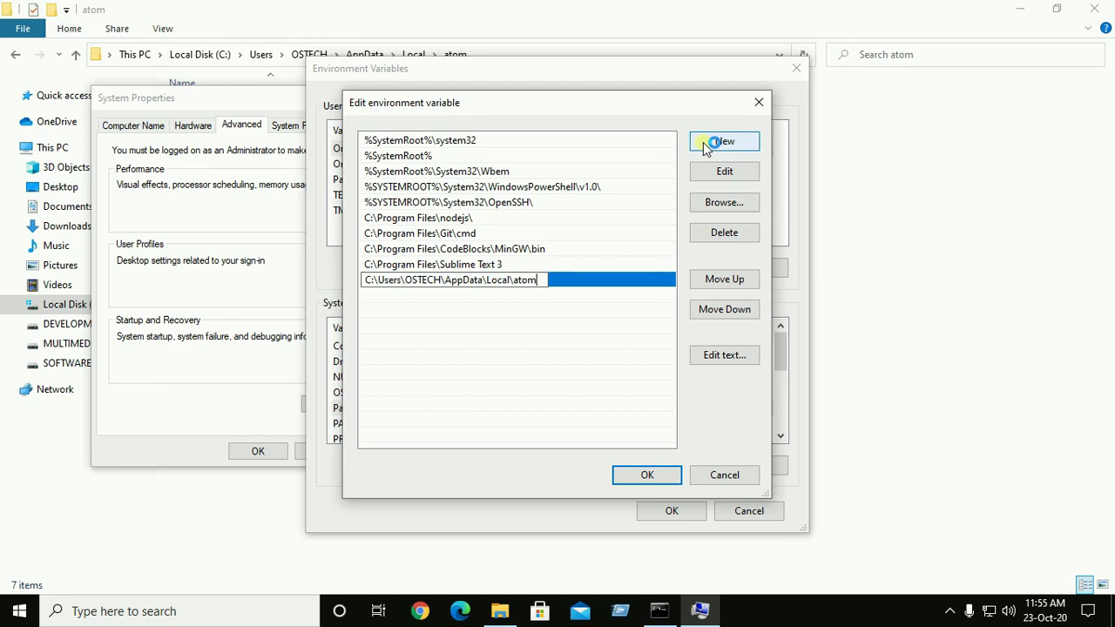
pyautogui.click(647, 475)
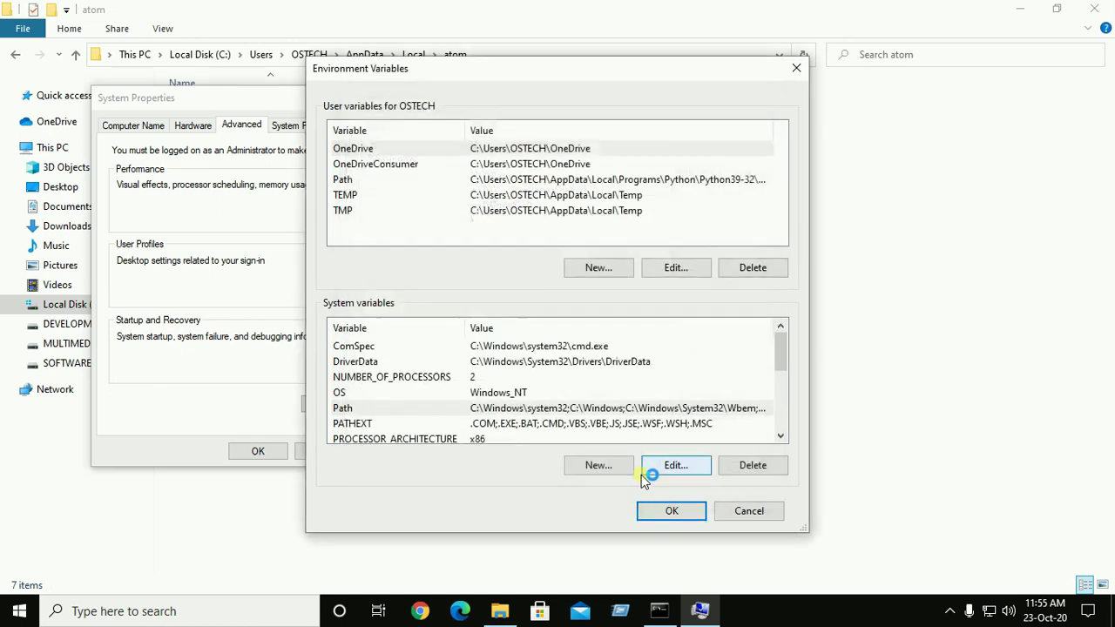
pyautogui.click(669, 510)
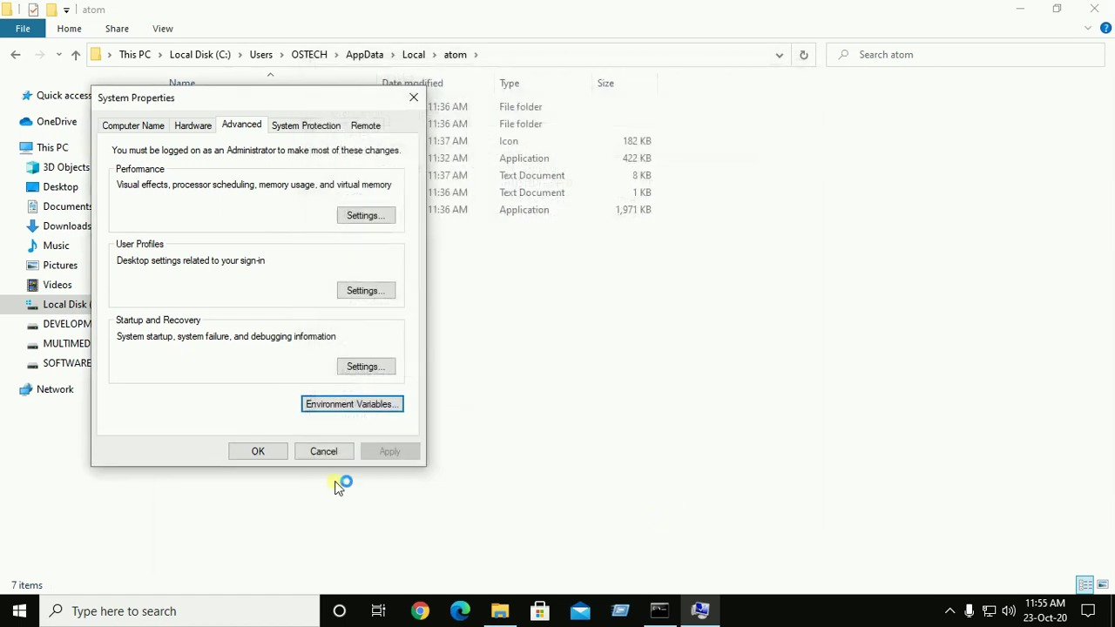
pyautogui.click(259, 451)
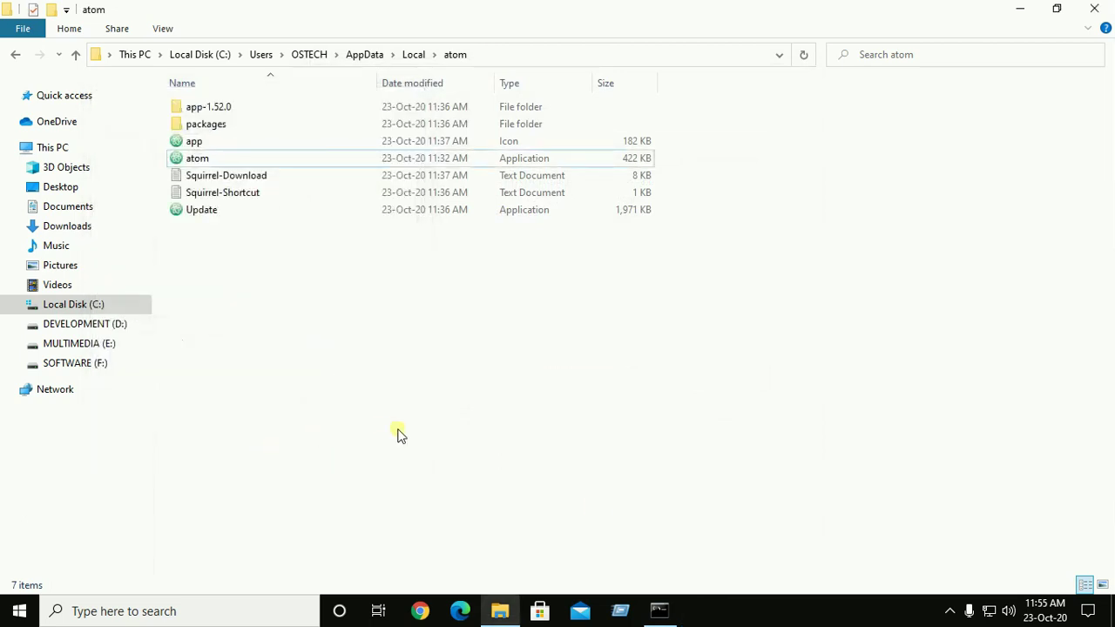
pyautogui.click(662, 611)
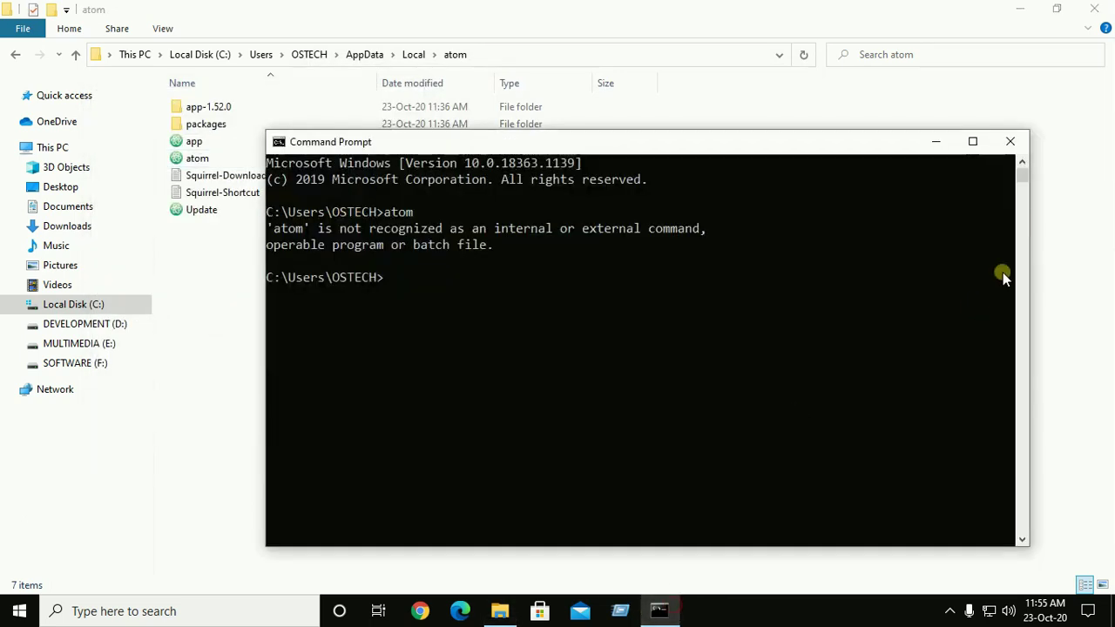
# Close the old Command Prompt, open a fresh one via 'cmd', and run atom.
pyautogui.click(1021, 148)
pyautogui.click(135, 614)
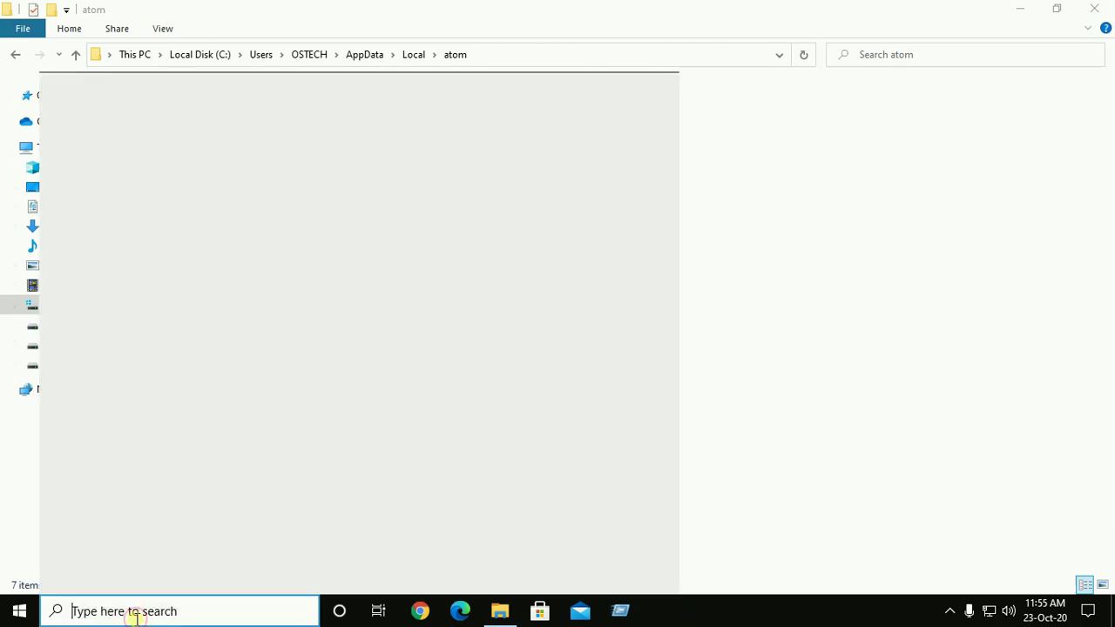
pyautogui.write('cmd')
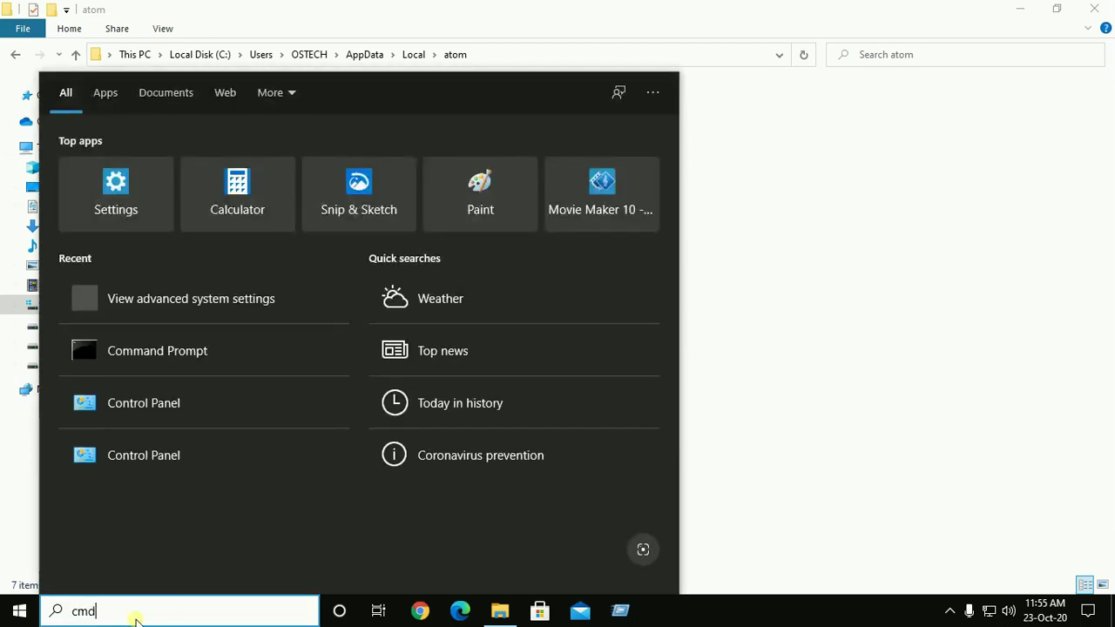
pyautogui.click(156, 149)
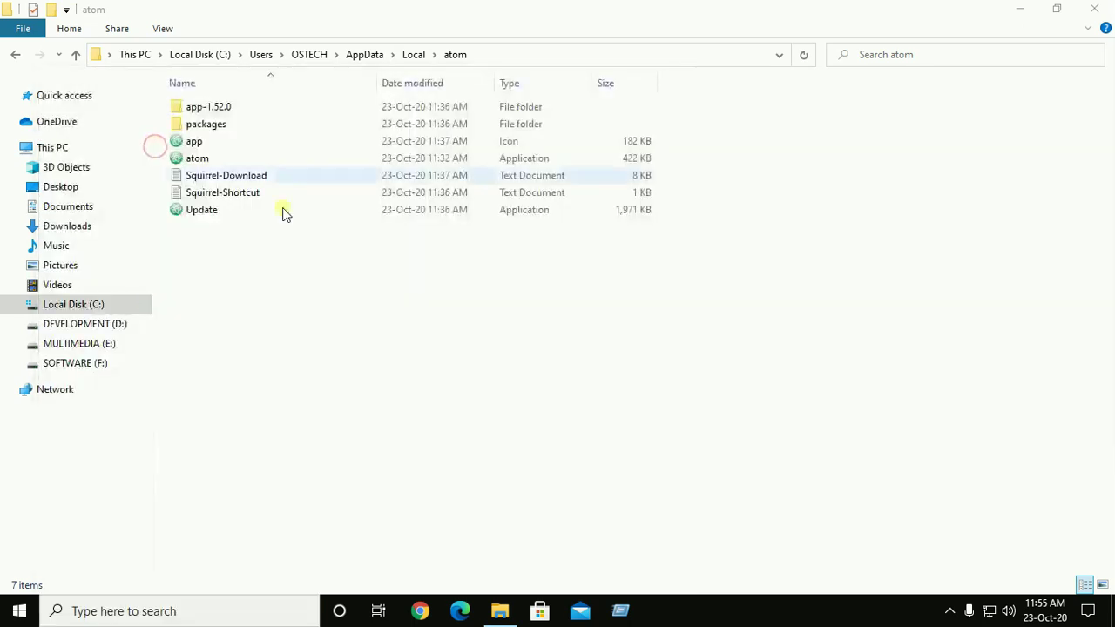
pyautogui.write('atom')
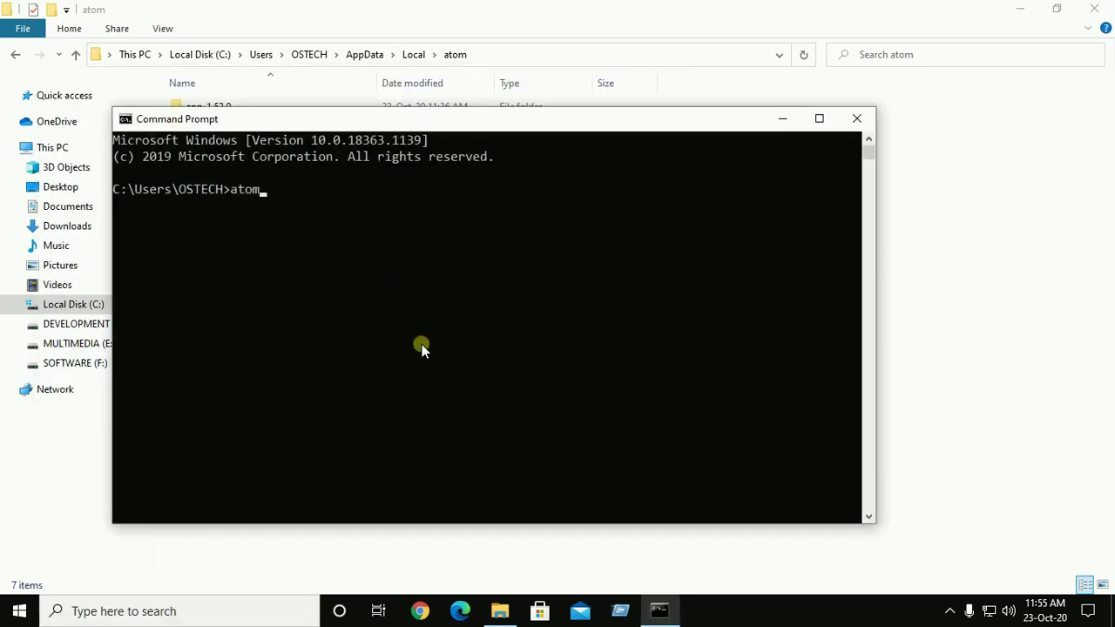
pyautogui.press('Return')
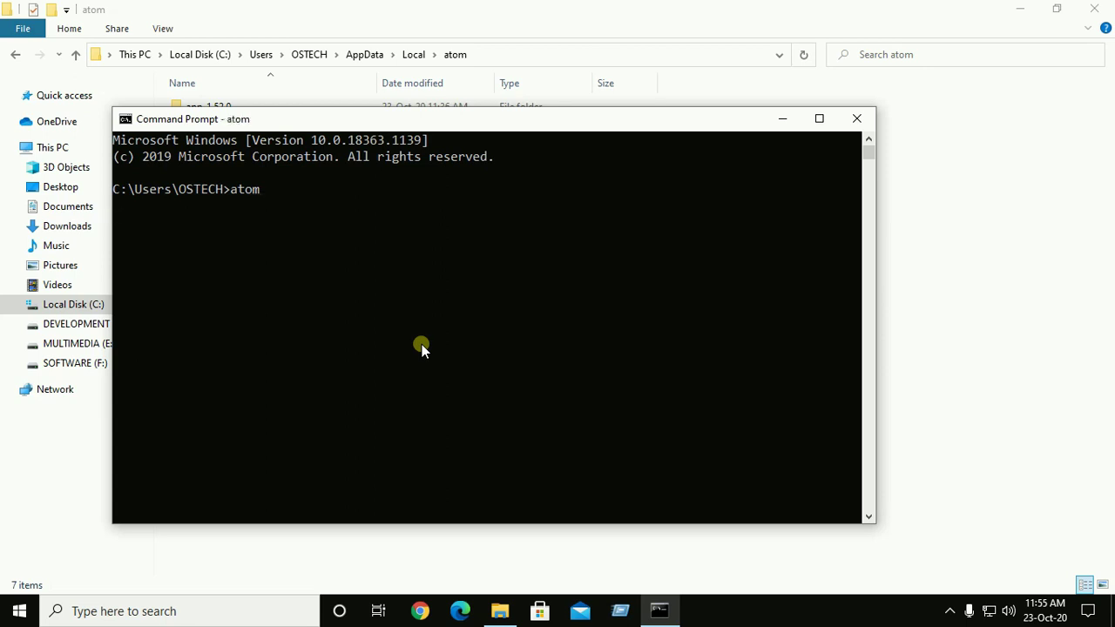